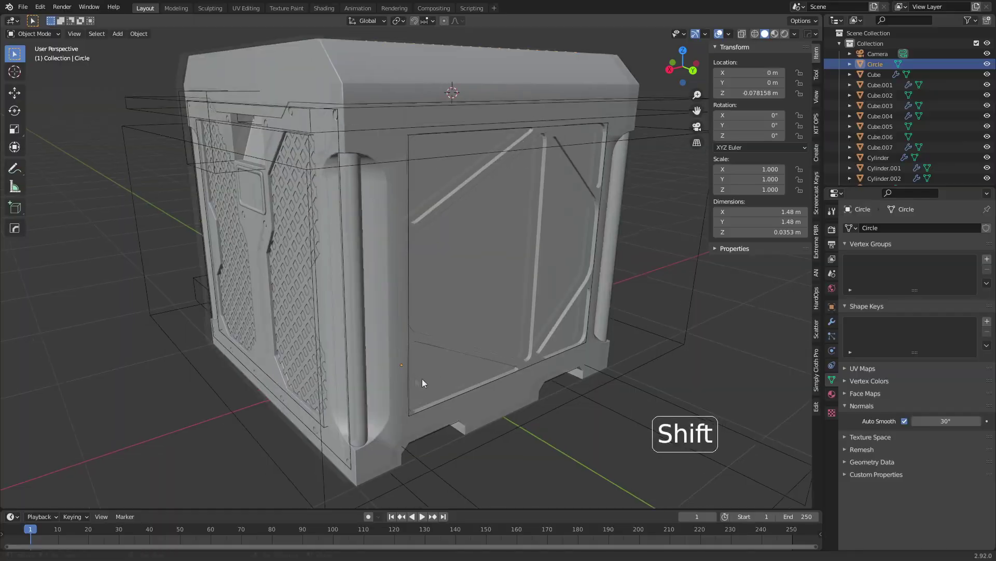
# - Deselect everything and load the CW Plastic plus paint material pack in KIT OPS
pyautogui.moveTo(422, 378); pyautogui.dragTo(492, 391, button='middle')
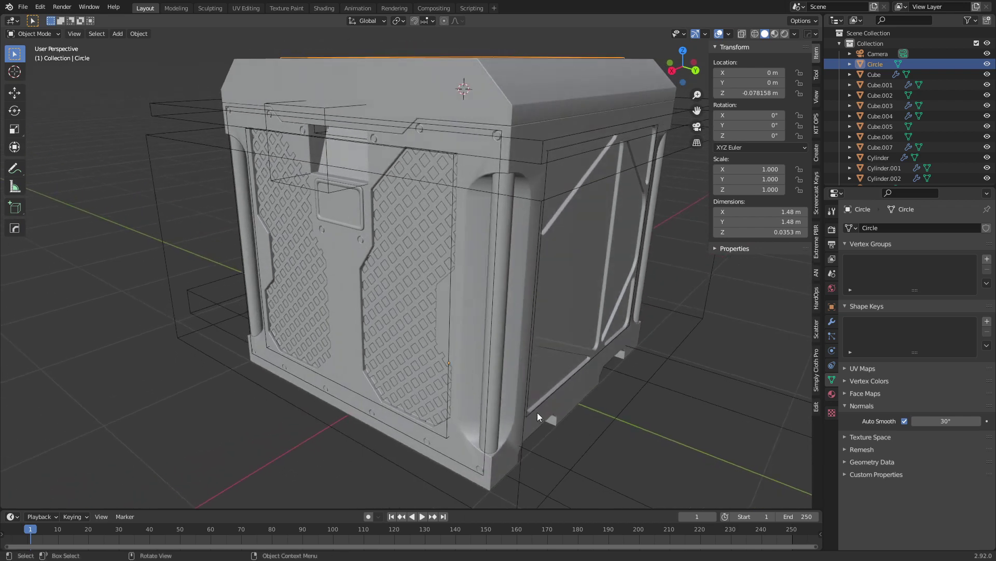
pyautogui.keyDown('shift'); pyautogui.moveTo(627, 455); pyautogui.dragTo(606, 438, button='middle'); pyautogui.keyUp('shift')
pyautogui.click(606, 438)
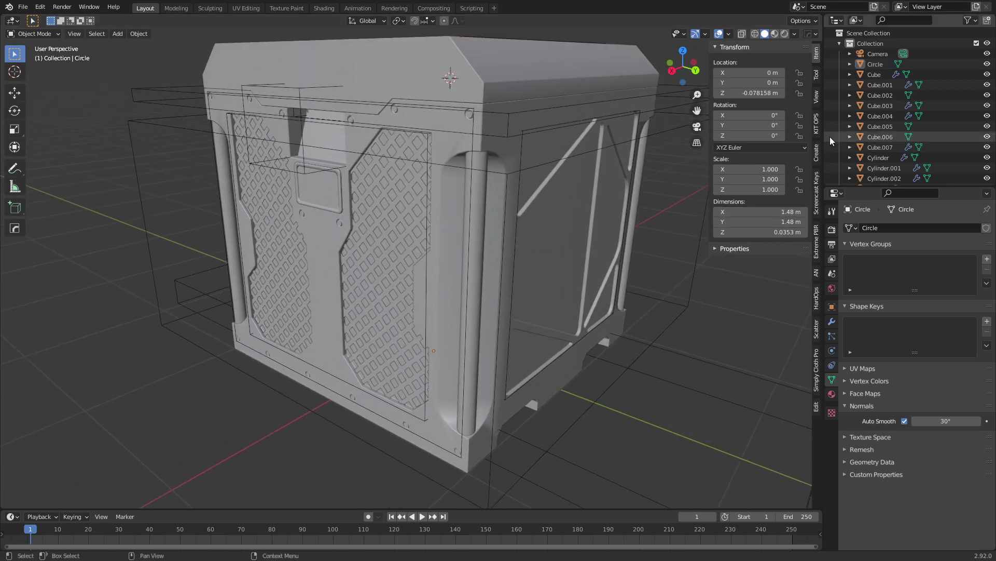
pyautogui.click(816, 123)
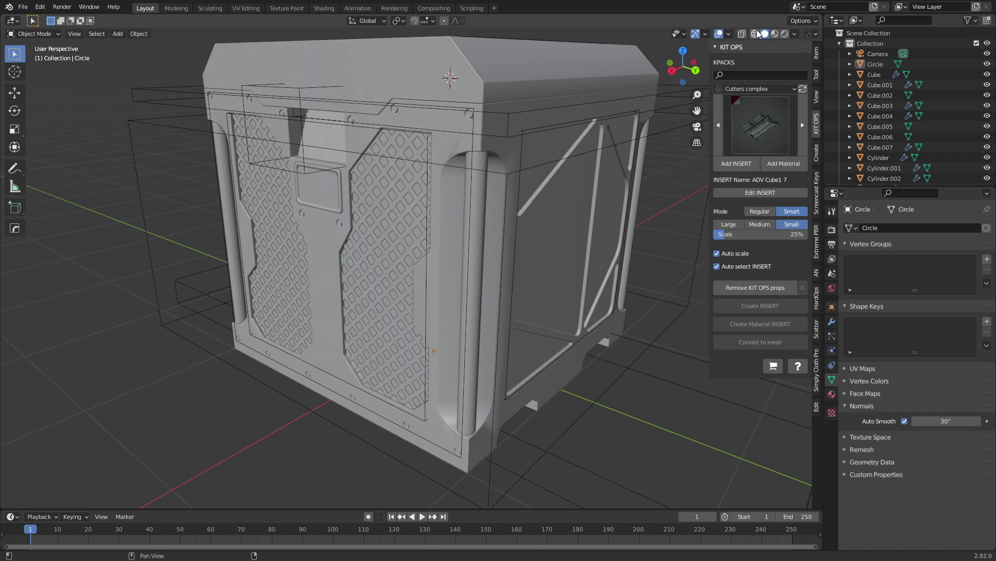
pyautogui.click(746, 88)
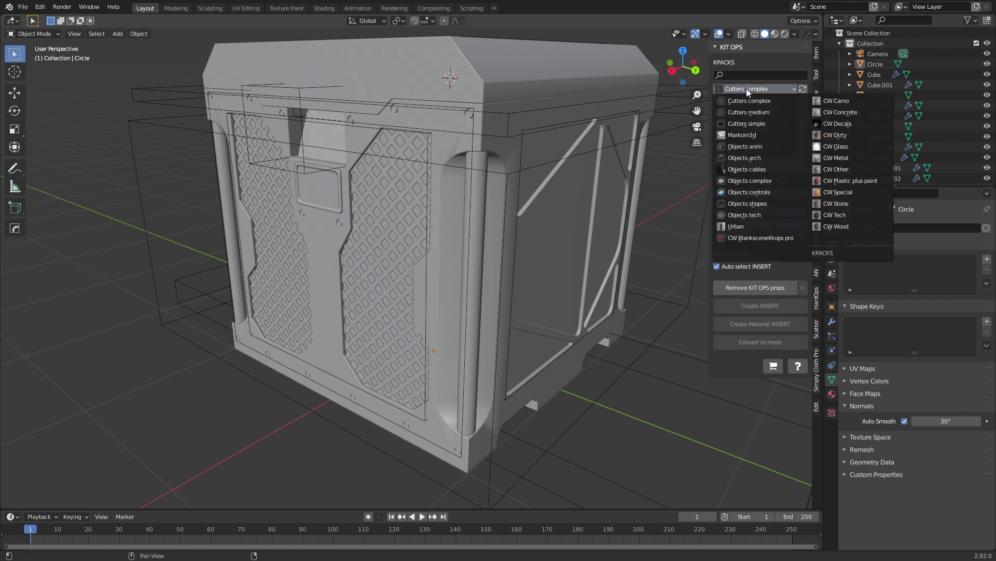
pyautogui.click(866, 203)
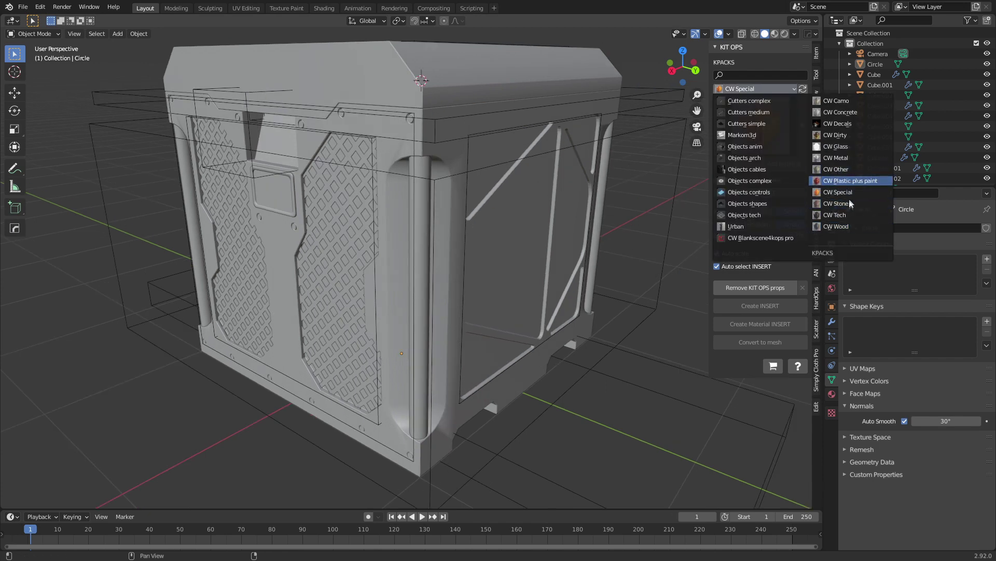
pyautogui.click(851, 180)
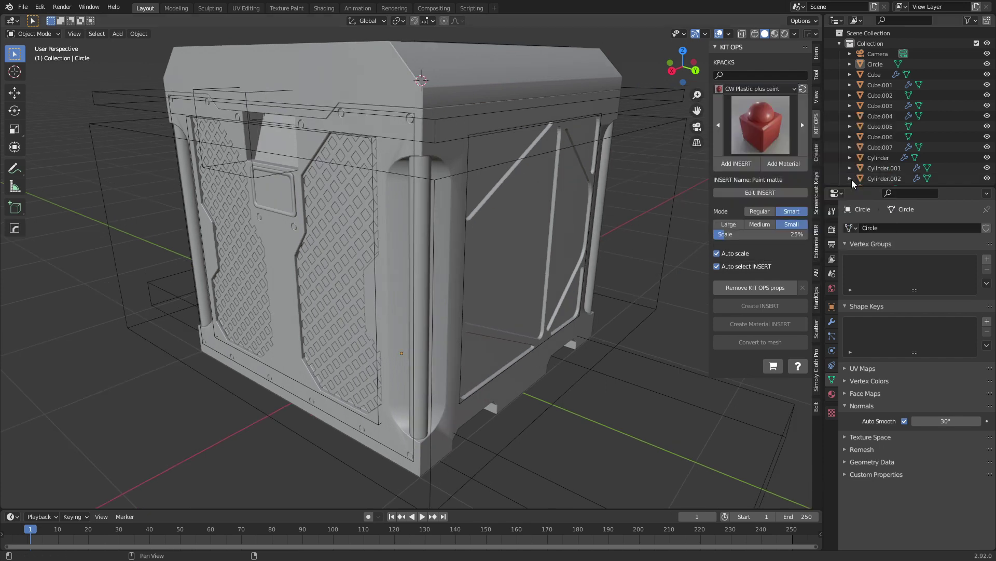
# - Choose the Plastic matte material from the pack and import it with no object selected
pyautogui.click(761, 124)
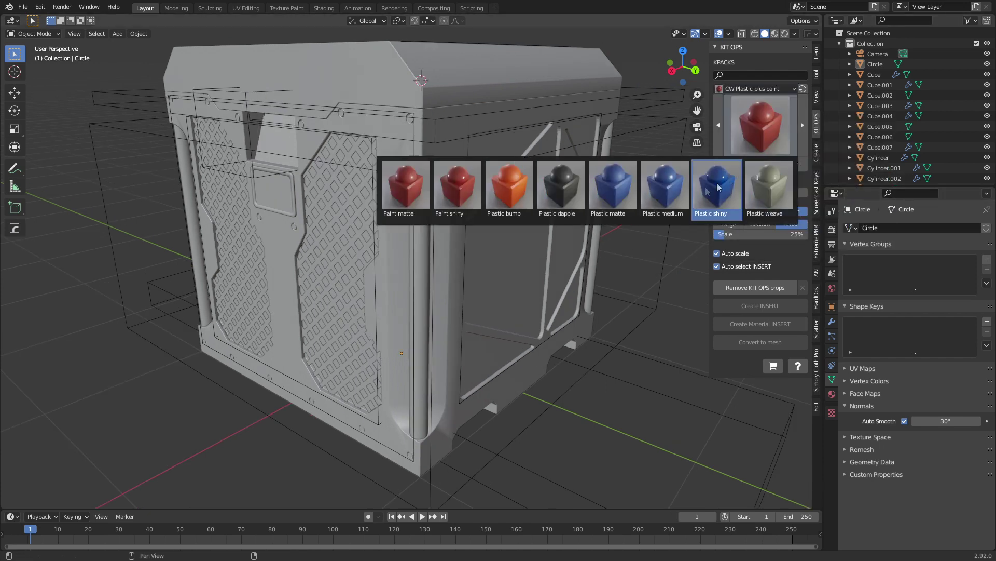
pyautogui.click(613, 200)
pyautogui.keyDown('shift'); pyautogui.moveTo(612, 195); pyautogui.dragTo(592, 223, button='middle'); pyautogui.keyUp('shift')
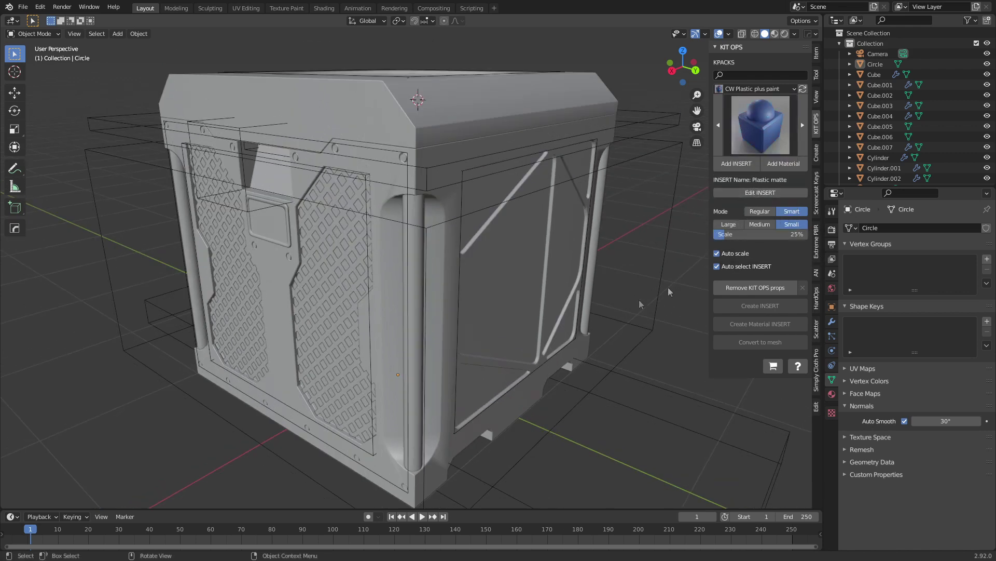
pyautogui.keyDown('shift'); pyautogui.moveTo(668, 288); pyautogui.dragTo(656, 216, button='middle'); pyautogui.keyUp('shift')
pyautogui.click(777, 164)
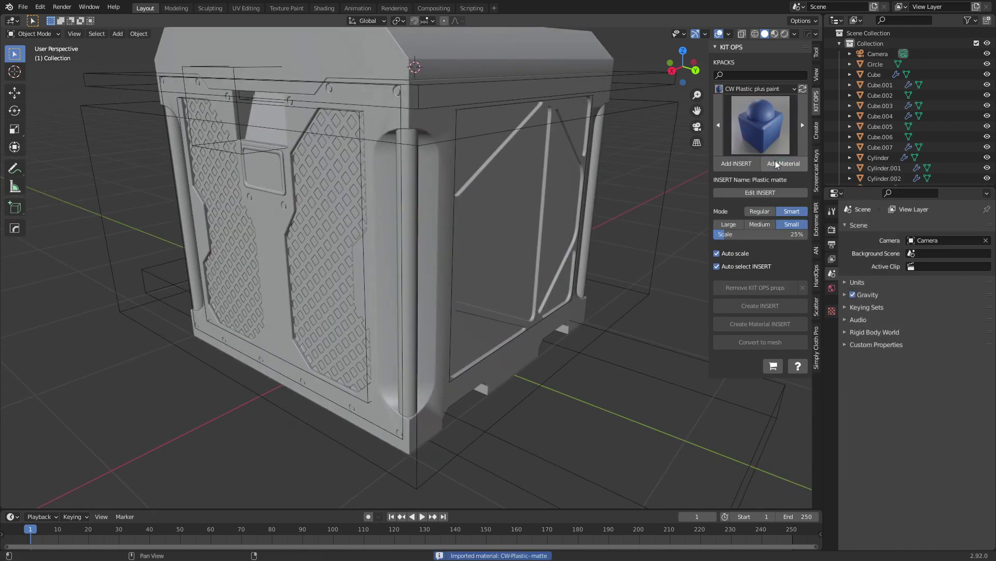
# - Assign the CW-Plastic- matte material to the crate body and show the viewport in Material Preview shading
pyautogui.keyDown('shift'); pyautogui.moveTo(510, 184); pyautogui.dragTo(511, 207, button='middle'); pyautogui.keyUp('shift')
pyautogui.click(449, 262)
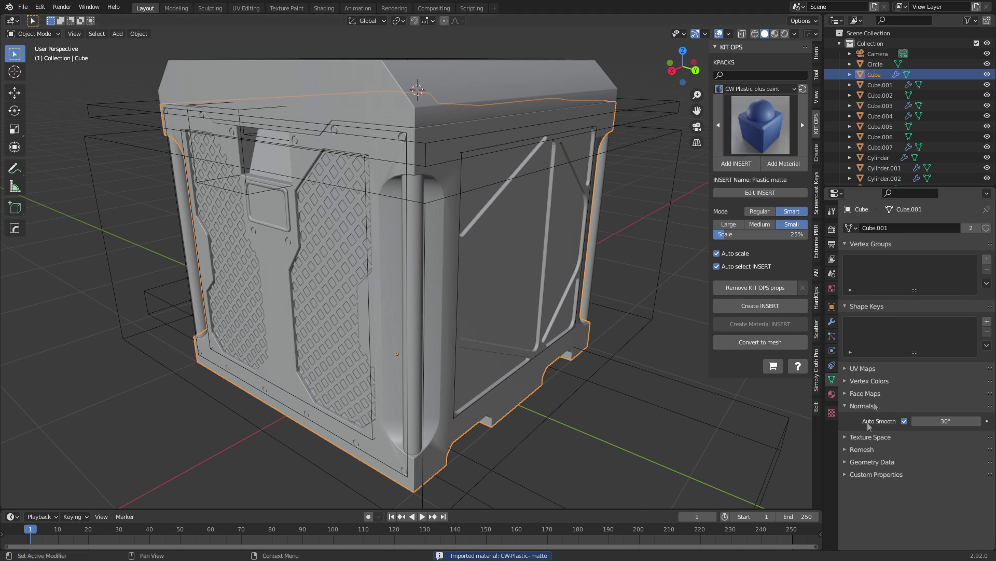
pyautogui.click(832, 321)
pyautogui.click(832, 394)
pyautogui.click(849, 291)
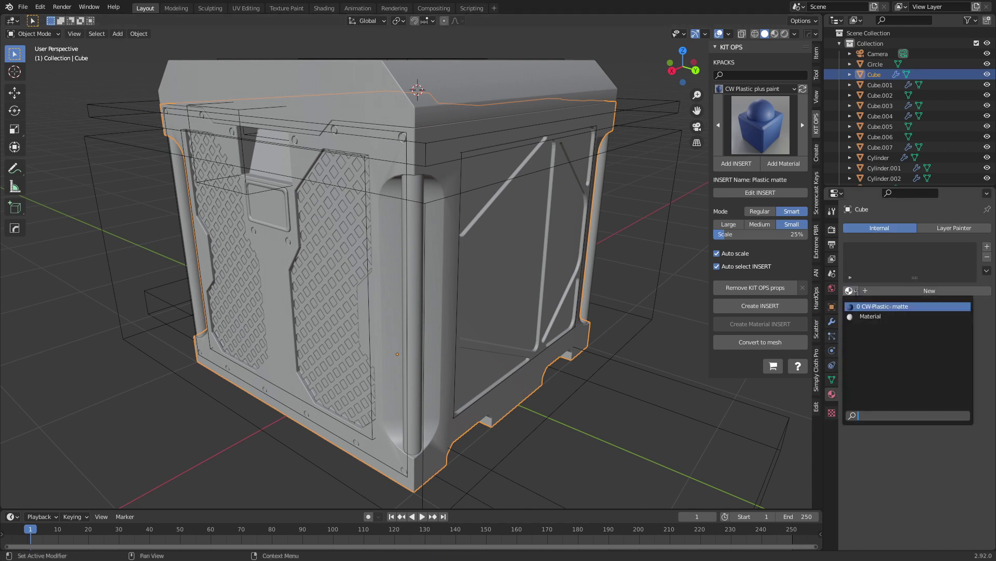
pyautogui.press('z')
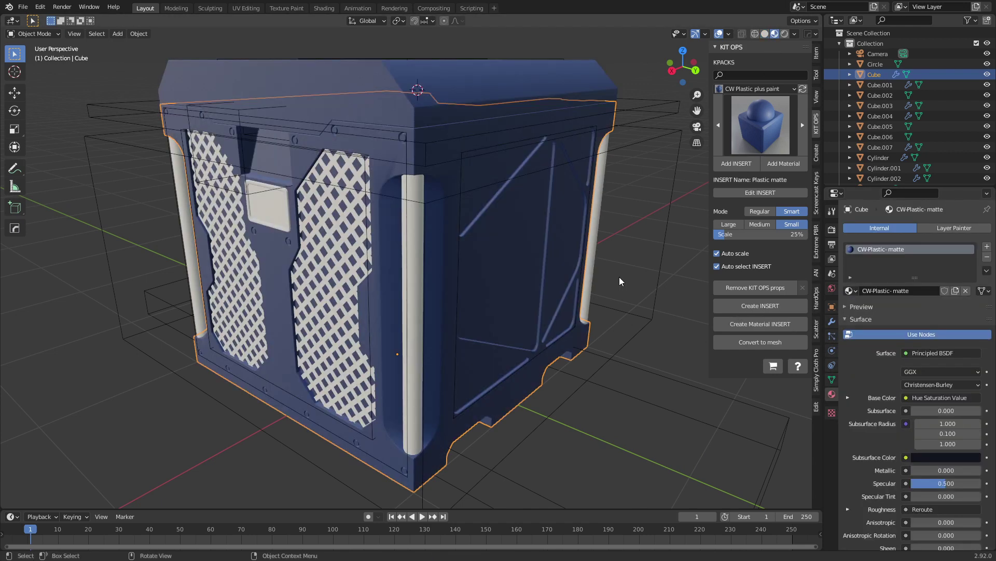
pyautogui.scroll(3, 619, 278)
pyautogui.moveTo(618, 279); pyautogui.dragTo(544, 285, button='middle')
pyautogui.scroll(-3, 528, 279)
pyautogui.moveTo(544, 284); pyautogui.dragTo(583, 296, button='middle')
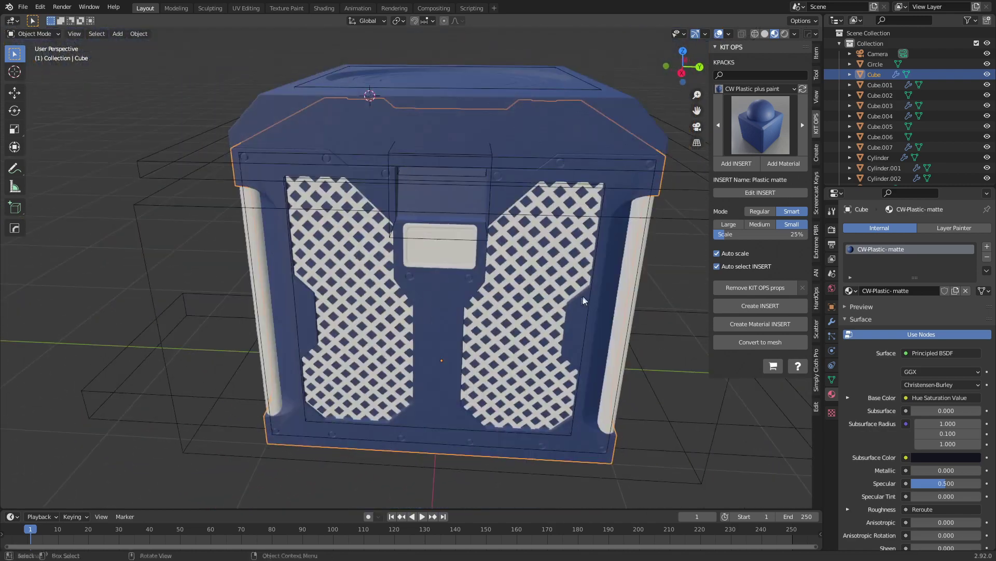
# - Add the Steel dirty material from the CW Metal pack to the cylindrical posts at the crate's corners
pyautogui.scroll(3, 543, 249)
pyautogui.keyDown('shift'); pyautogui.moveTo(203, 235); pyautogui.dragTo(291, 186, button='middle'); pyautogui.keyUp('shift')
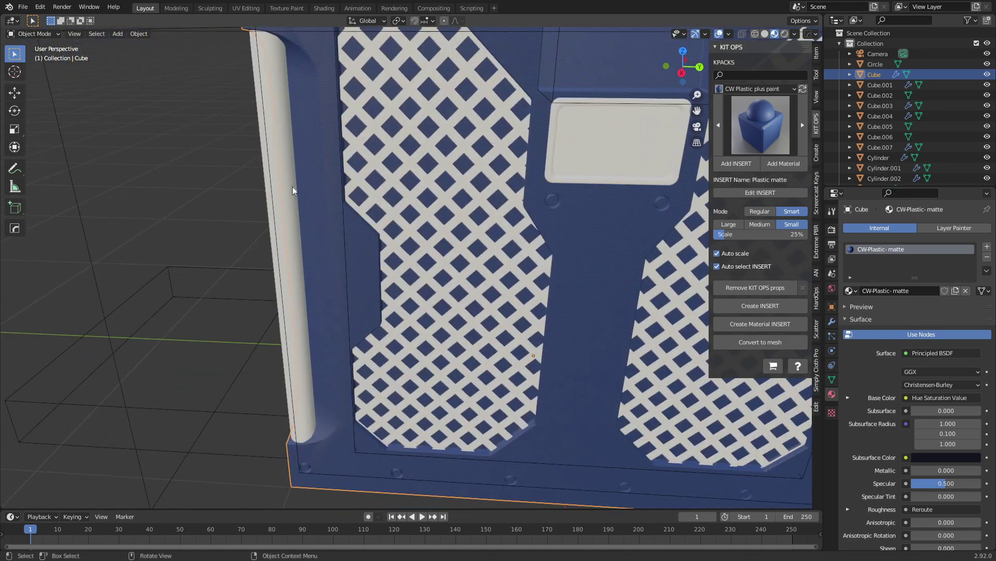
pyautogui.click(276, 234)
pyautogui.scroll(-4, 374, 268)
pyautogui.moveTo(389, 275); pyautogui.dragTo(678, 225, button='middle')
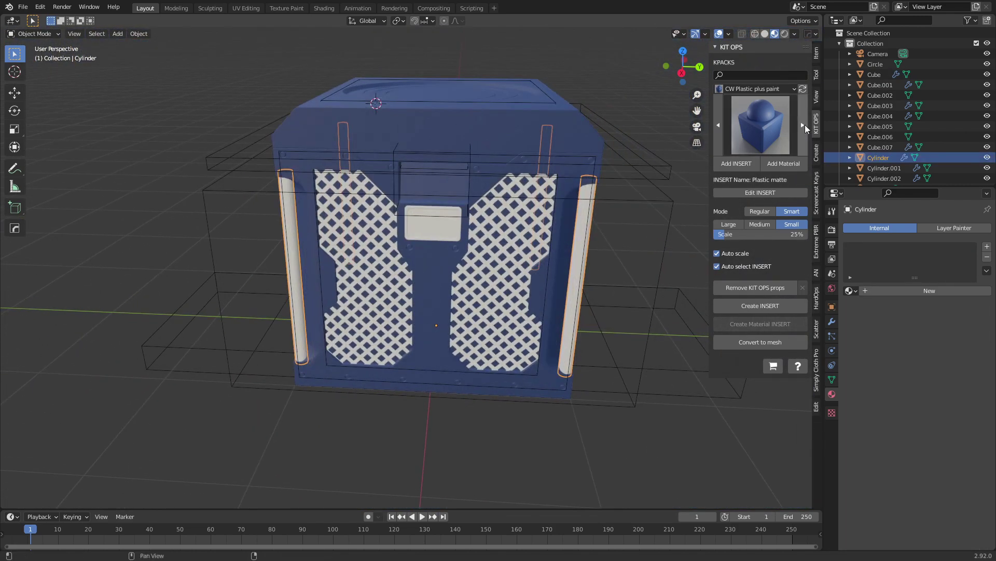
pyautogui.click(771, 120)
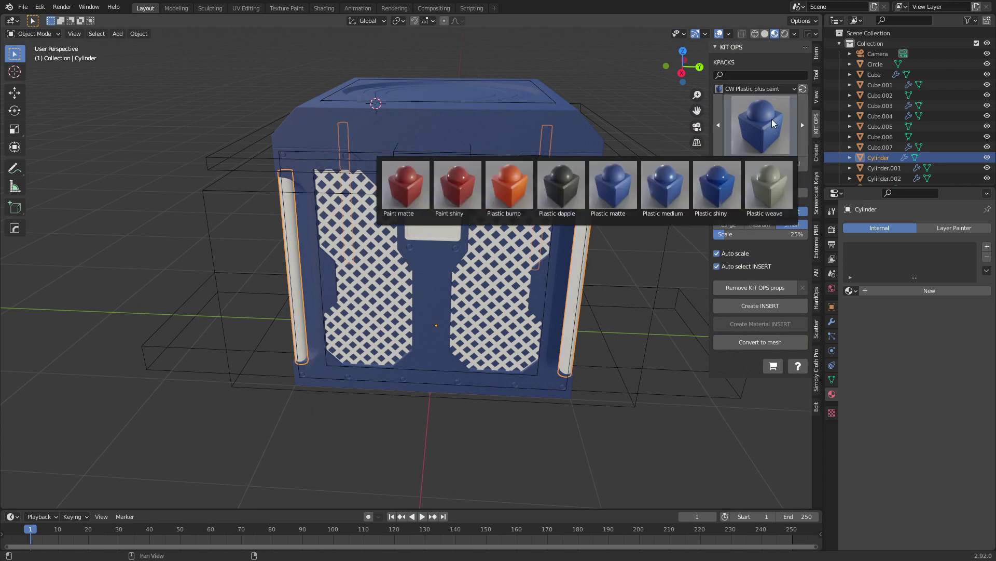
pyautogui.click(776, 89)
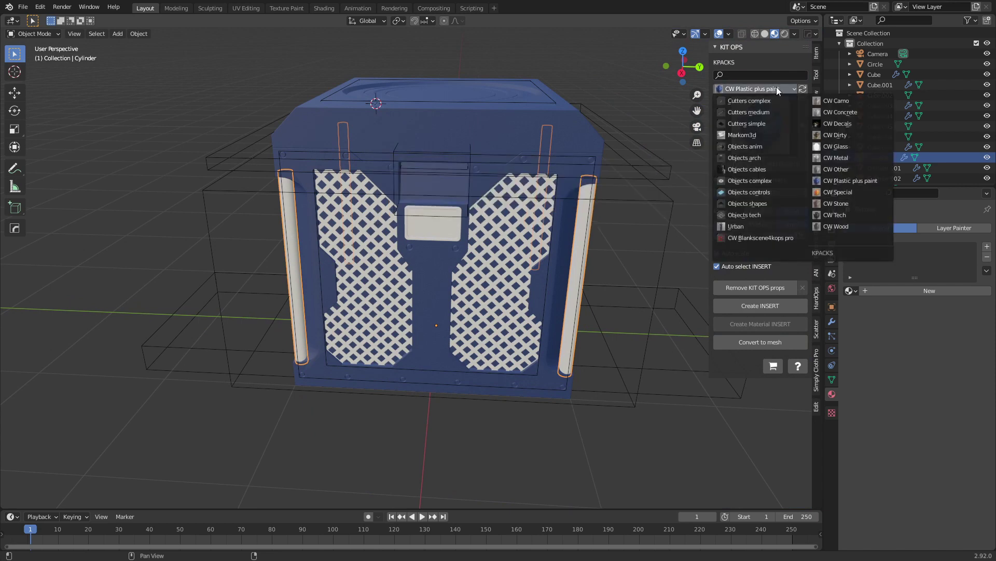
pyautogui.click(857, 159)
pyautogui.click(768, 138)
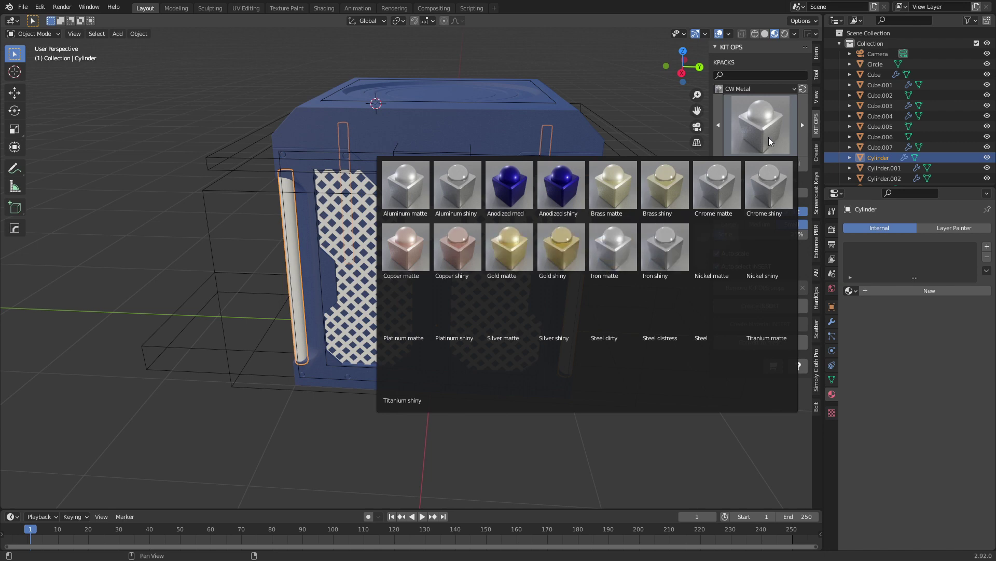
pyautogui.click(625, 320)
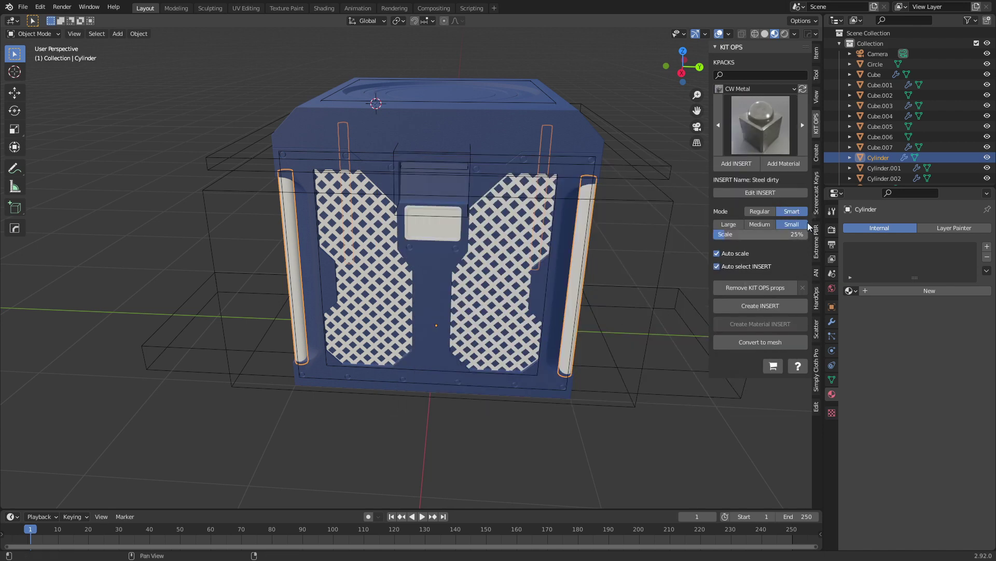
pyautogui.click(784, 164)
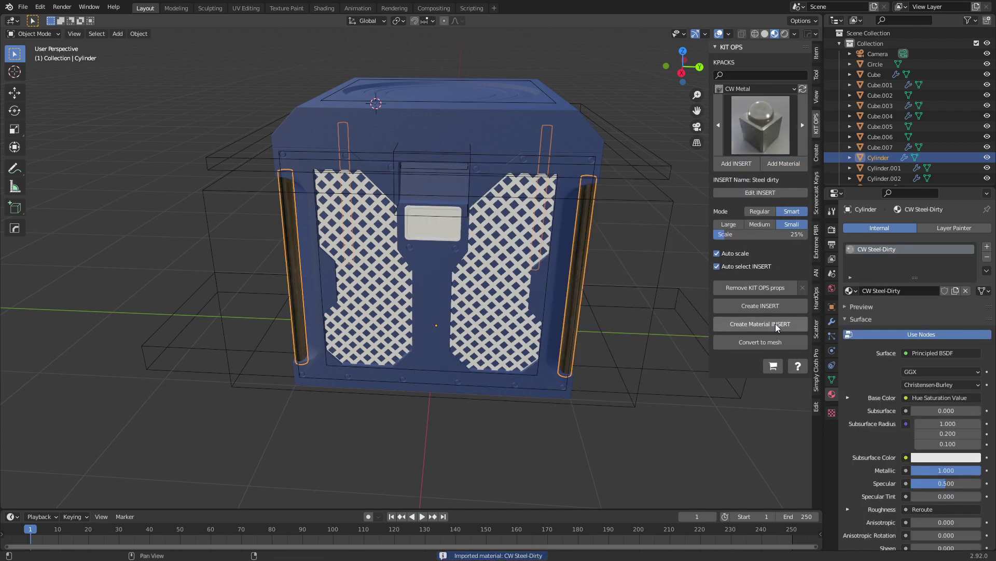
# - Assign the existing CW Steel-Dirty material to the lattice grille on the crate's sides and deselect it
pyautogui.moveTo(362, 324); pyautogui.dragTo(378, 366, button='middle')
pyautogui.scroll(10, 379, 366)
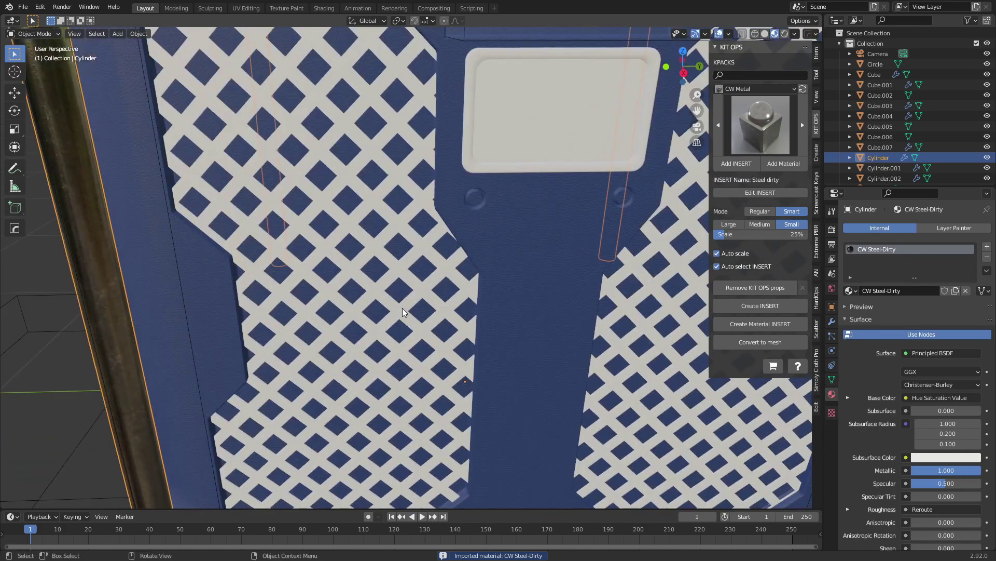
pyautogui.click(402, 310)
pyautogui.scroll(-10, 401, 310)
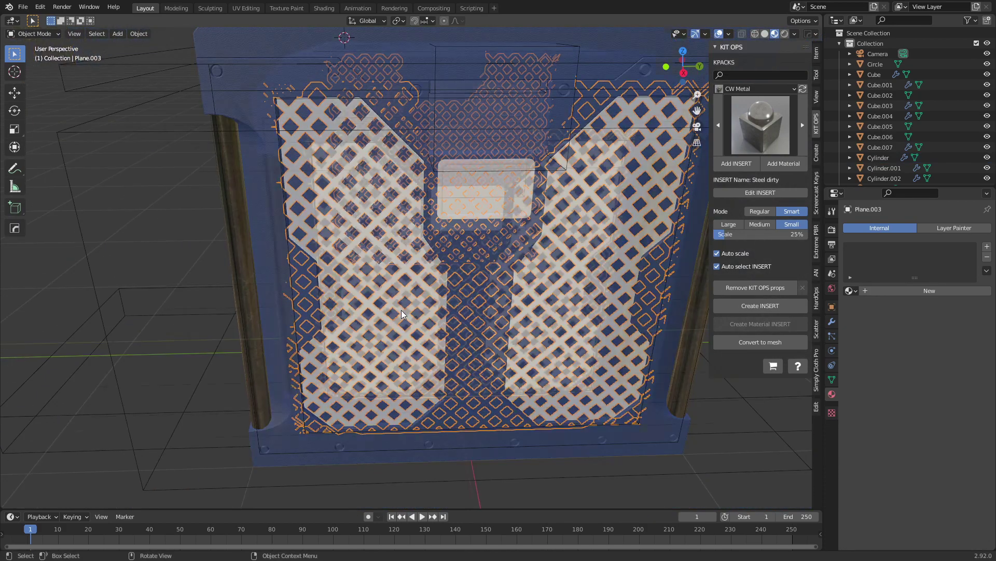
pyautogui.click(851, 291)
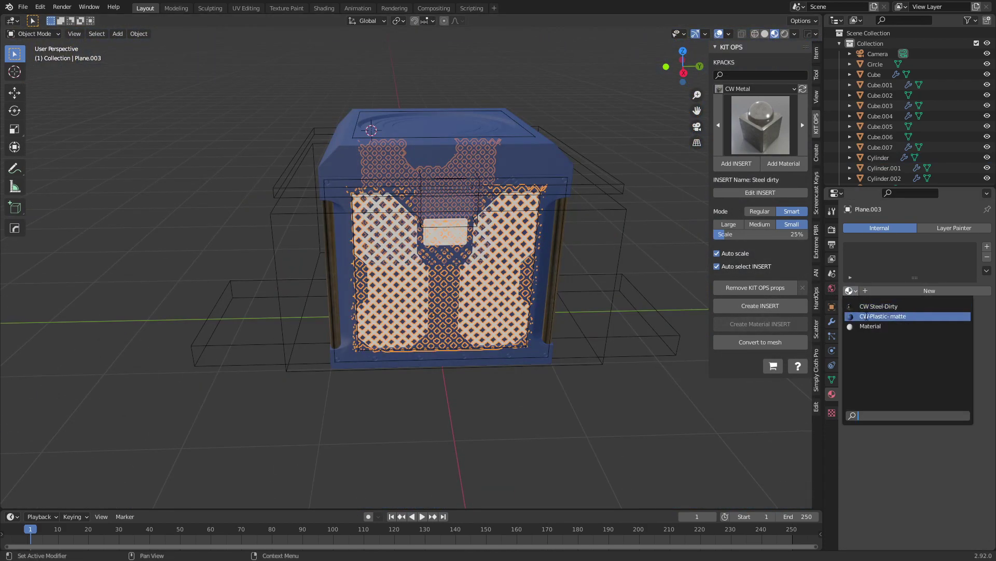
pyautogui.click(868, 308)
pyautogui.click(432, 402)
# - Assign the CW Steel-Dirty material to the two white hinges below the crate's lid
pyautogui.moveTo(450, 404); pyautogui.dragTo(396, 354, button='middle')
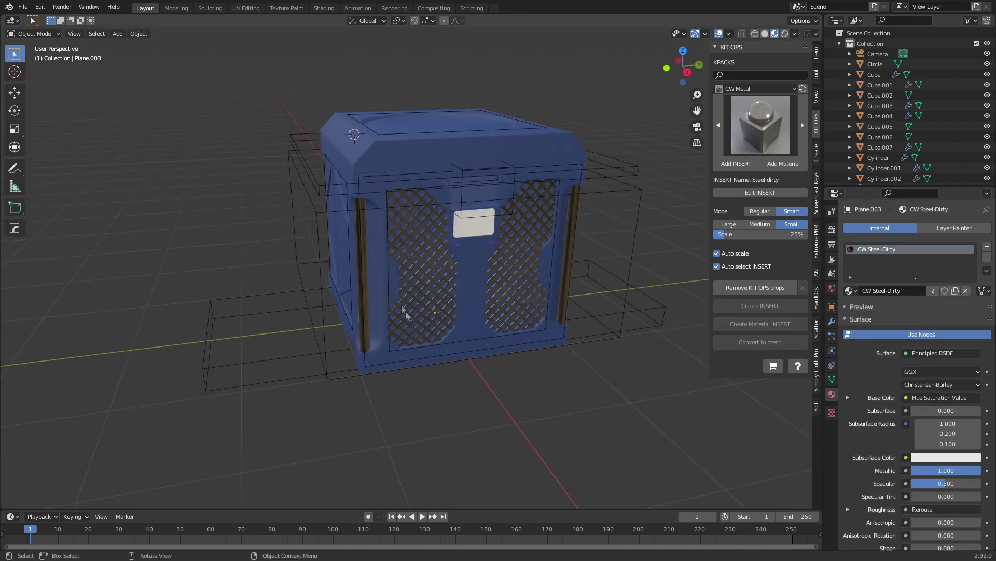
pyautogui.moveTo(406, 312); pyautogui.dragTo(428, 301, button='middle')
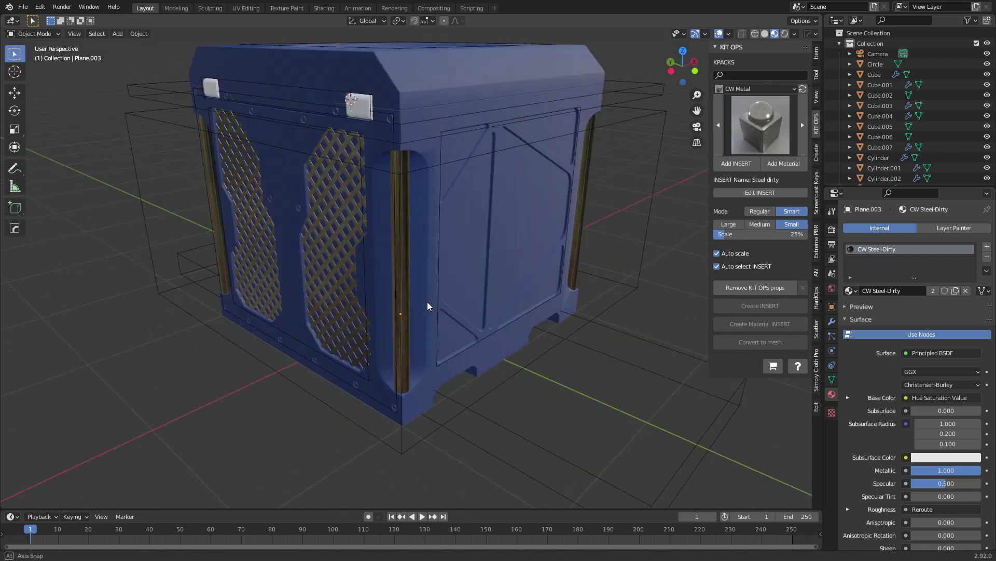
pyautogui.click(366, 110)
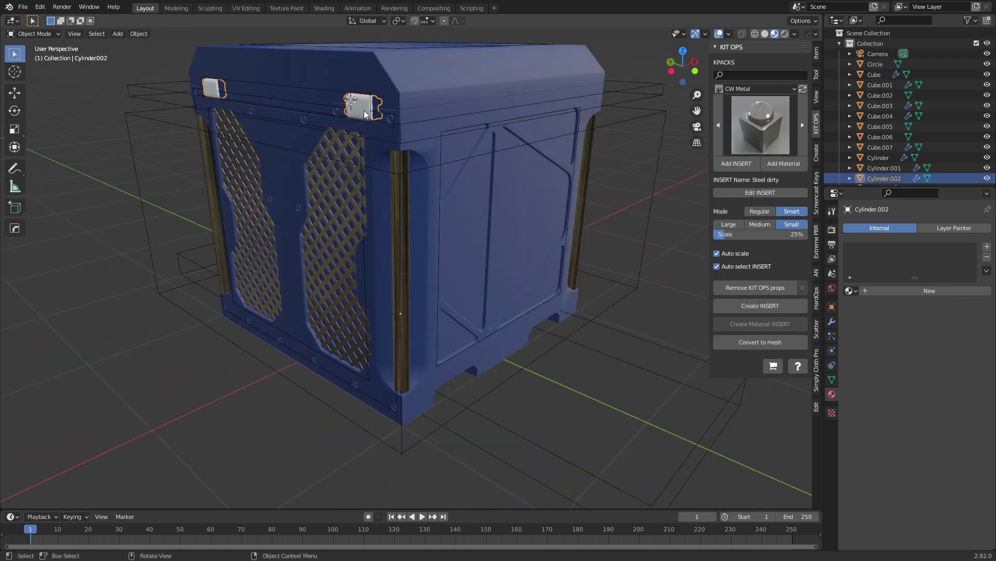
pyautogui.click(850, 292)
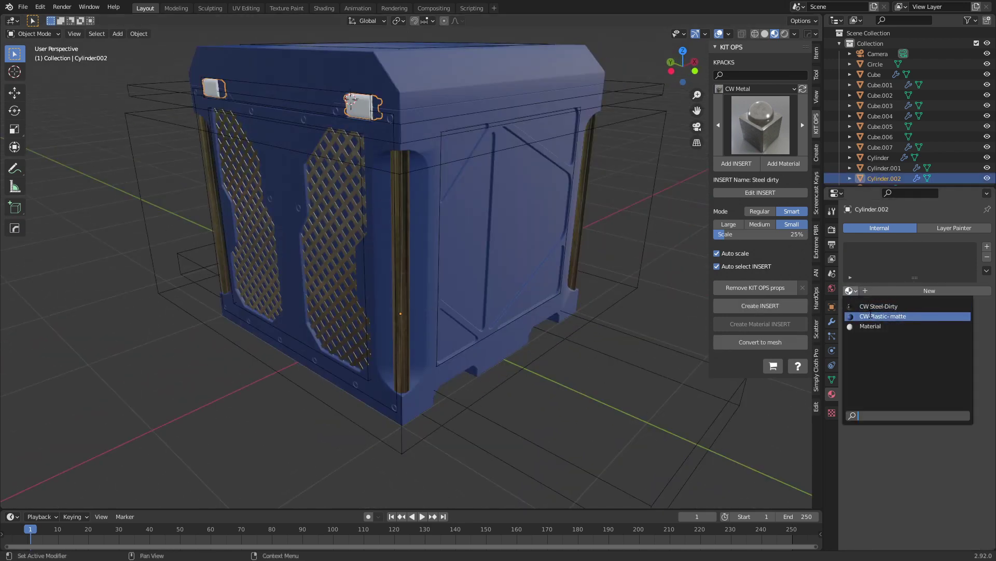
pyautogui.click(877, 307)
# - Assign CW-Plastic- matte to the rectangular plate between the front grilles and make it a single-user copy
pyautogui.moveTo(623, 373); pyautogui.dragTo(465, 366, button='middle')
pyautogui.scroll(3, 479, 290)
pyautogui.keyDown('shift'); pyautogui.moveTo(481, 289); pyautogui.dragTo(478, 397, button='middle'); pyautogui.keyUp('shift')
pyautogui.click(467, 255)
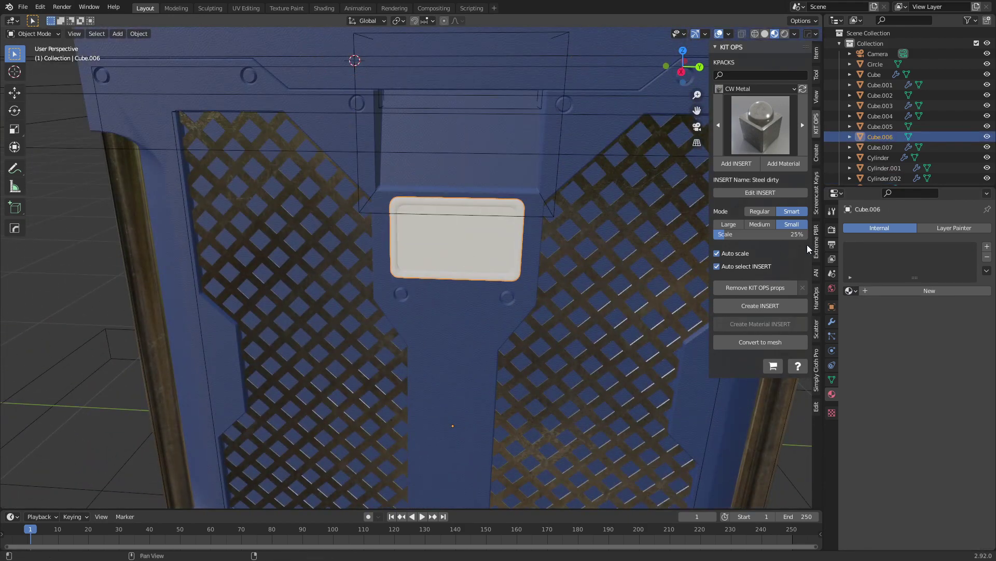
pyautogui.click(857, 291)
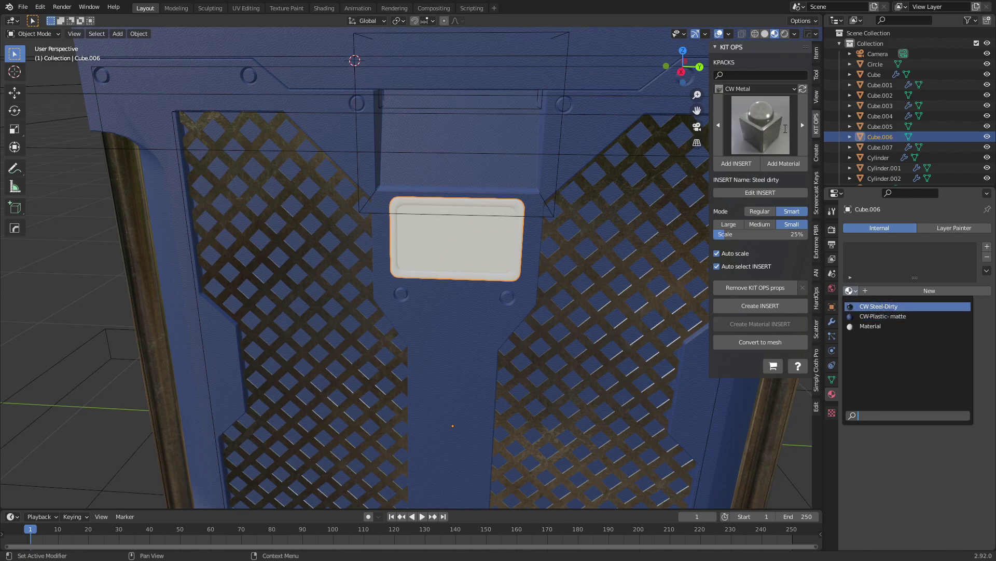
pyautogui.click(884, 316)
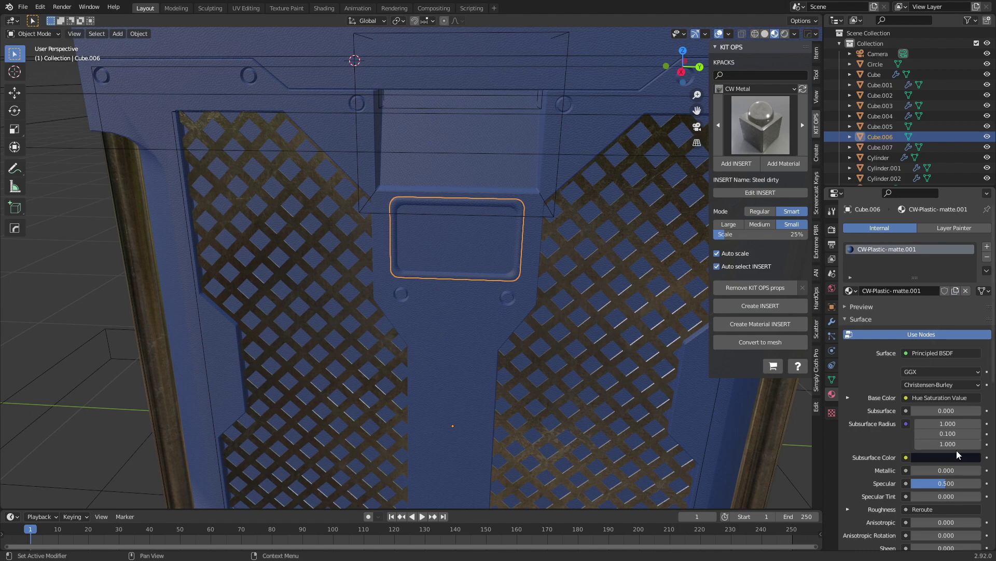
# - In the Shading workspace, set the plate material's cw-ImageTexture.003 OFF Color to grey with H 0.575, S 0.060 and V 0.345
pyautogui.click(324, 8)
pyautogui.moveTo(471, 422); pyautogui.dragTo(485, 525, button='middle')
pyautogui.scroll(2, 467, 493)
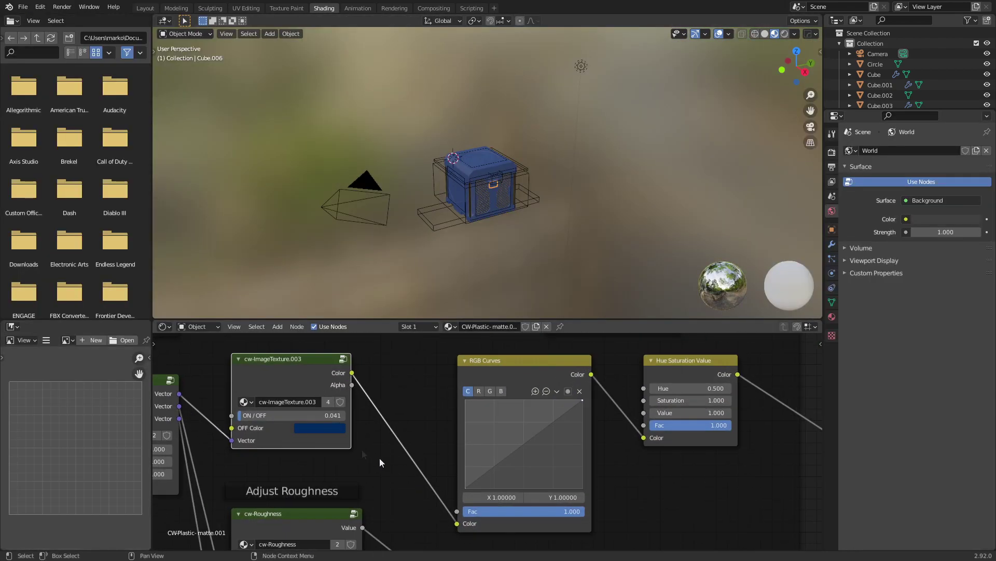
pyautogui.click(327, 428)
pyautogui.moveTo(377, 312); pyautogui.dragTo(390, 284)
pyautogui.scroll(8, 526, 204)
pyautogui.scroll(4, 502, 170)
pyautogui.keyDown('shift'); pyautogui.moveTo(513, 185); pyautogui.dragTo(495, 197, button='middle'); pyautogui.keyUp('shift')
pyautogui.click(320, 428)
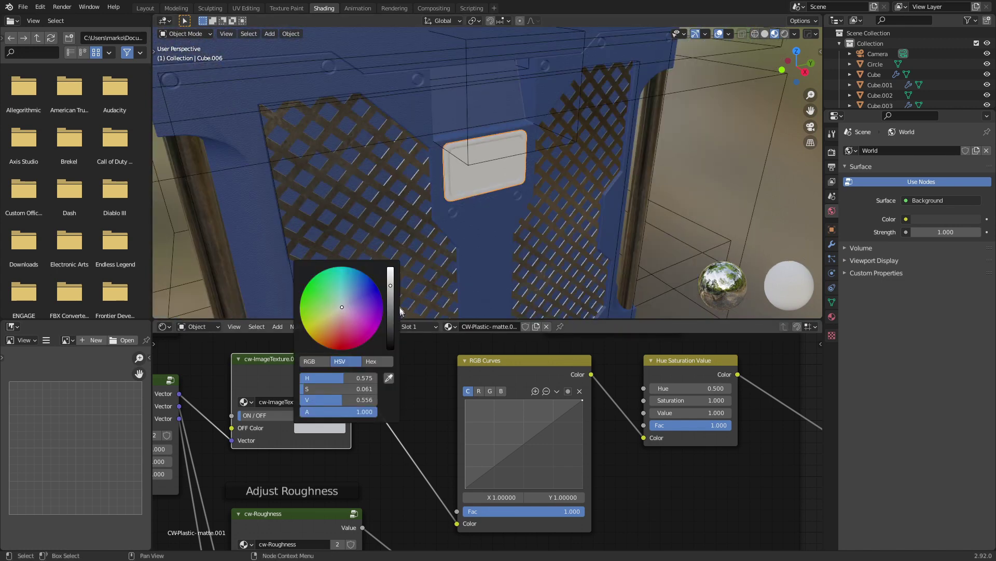
pyautogui.moveTo(390, 285); pyautogui.dragTo(391, 298)
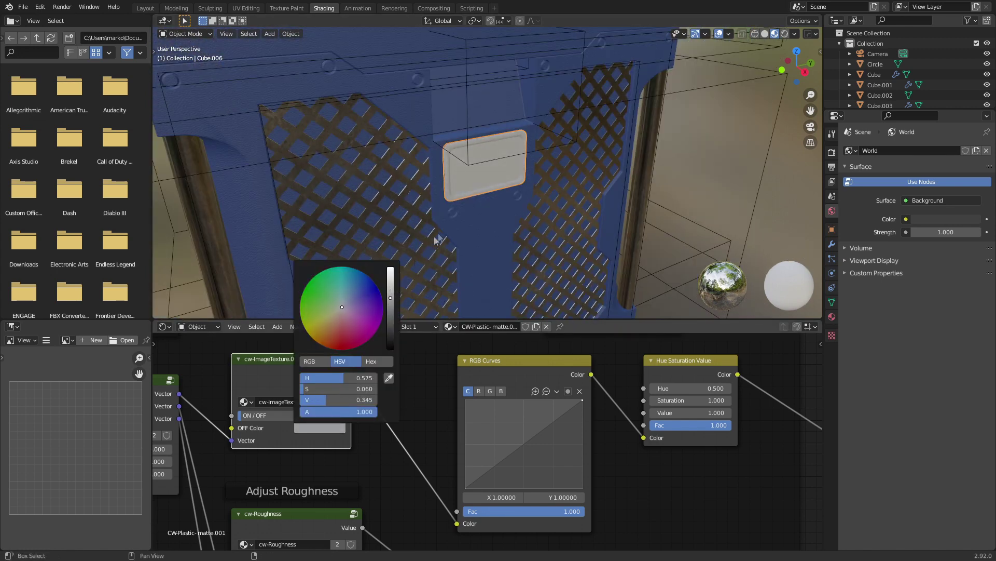
pyautogui.scroll(-2, 429, 247)
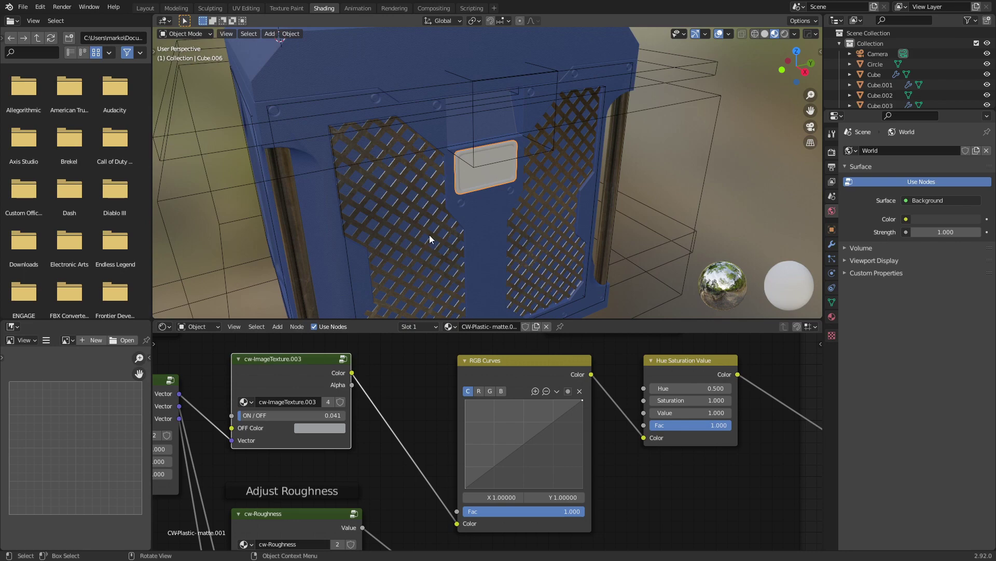
pyautogui.click(423, 238)
pyautogui.press('Tab')
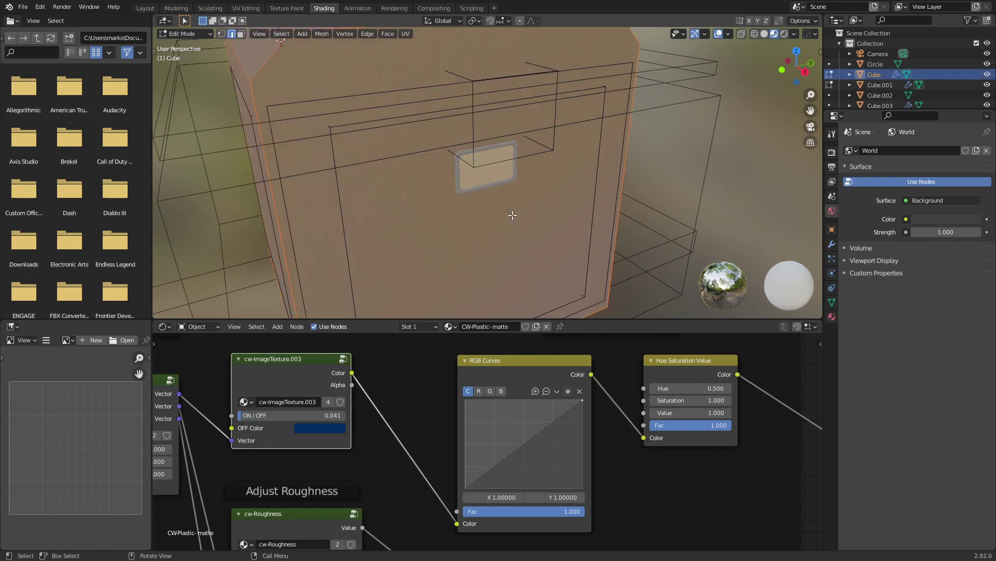
pyautogui.scroll(-2, 445, 204)
pyautogui.press('Tab')
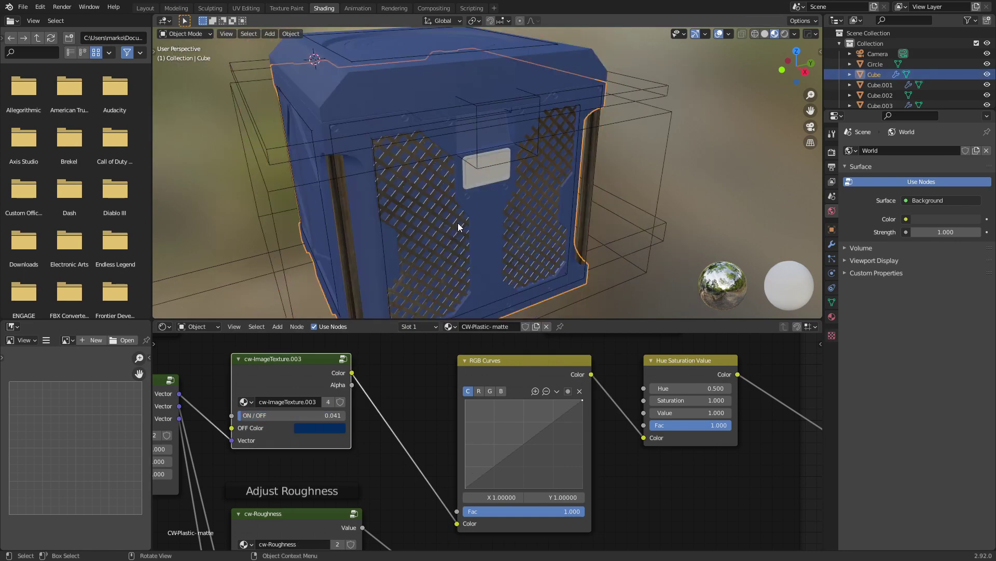
# - Try to colour the recess behind the front grilles by assigning CW-Plastic- matte.001 to the boolean cutter plane around them
pyautogui.moveTo(506, 269); pyautogui.dragTo(529, 243, button='middle')
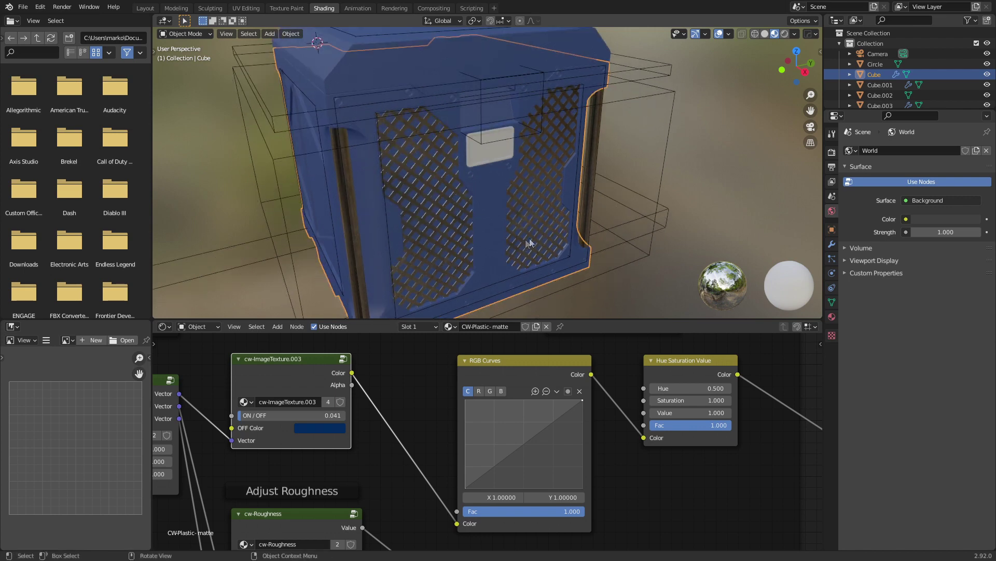
pyautogui.click(586, 257)
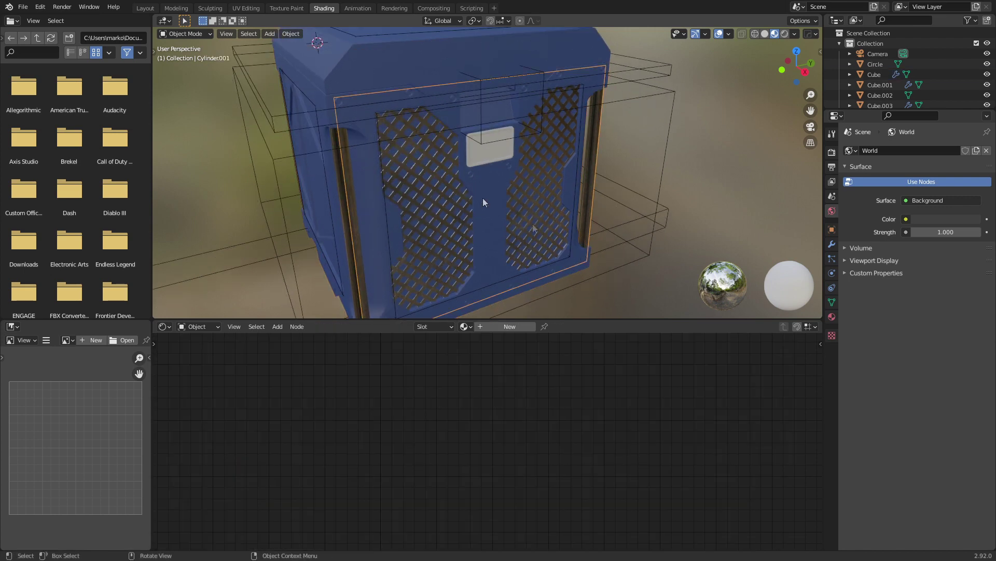
pyautogui.click(382, 175)
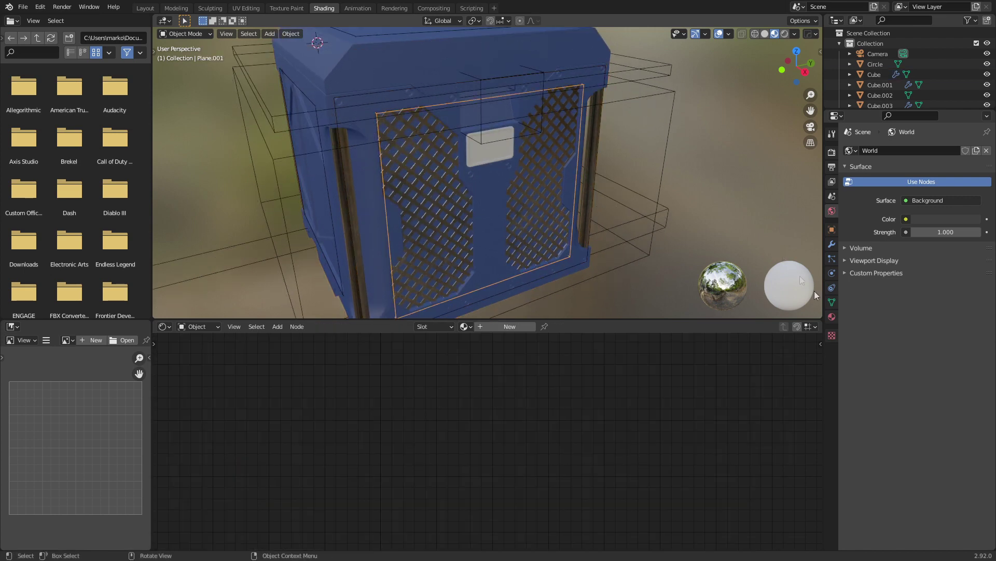
pyautogui.click(832, 317)
pyautogui.click(851, 212)
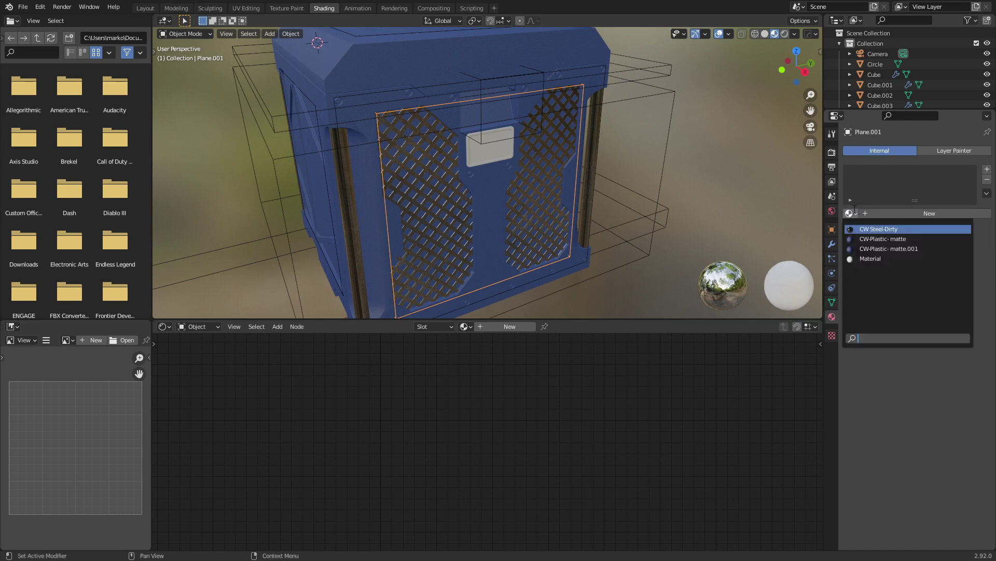
pyautogui.click(889, 249)
pyautogui.scroll(3, 434, 196)
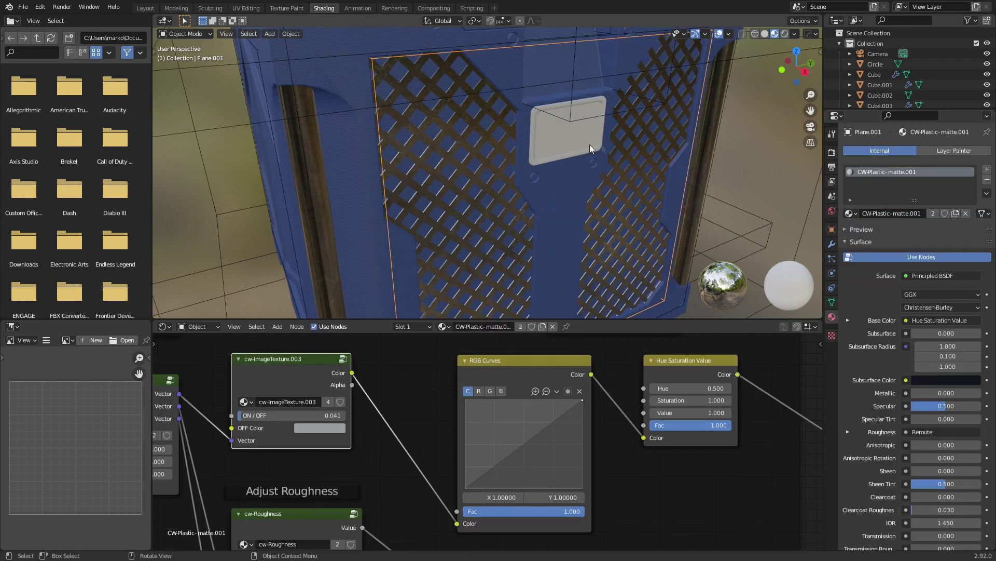
pyautogui.scroll(-4, 451, 218)
pyautogui.moveTo(449, 204)
pyautogui.mouseDown(button='middle')
pyautogui.moveTo(568, 218)
pyautogui.moveTo(465, 213)
pyautogui.mouseUp(button='middle')
pyautogui.scroll(3, 464, 209)
# - Add a second material slot to the plate between the front grilles and create a new material named Screen in it
pyautogui.click(396, 127)
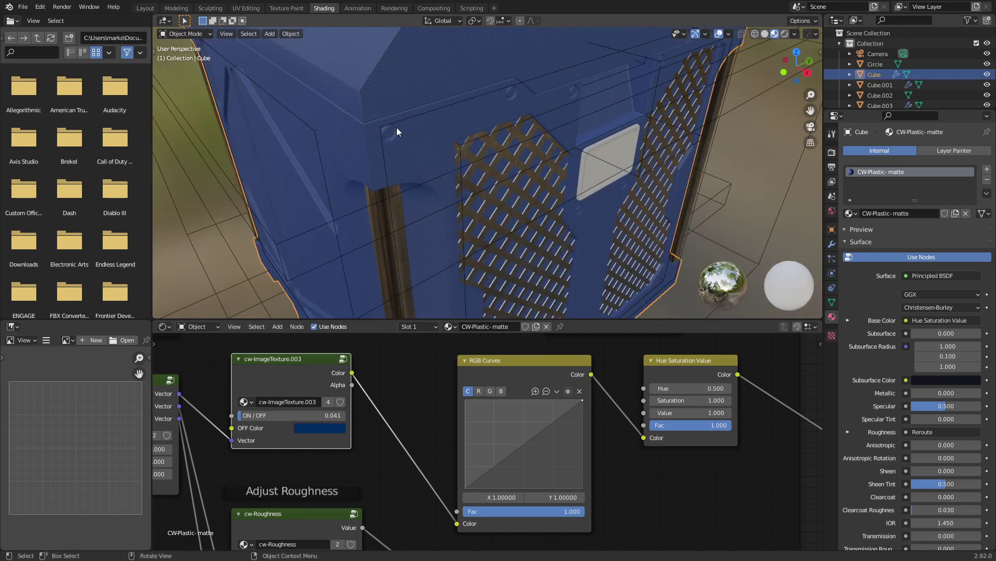
pyautogui.moveTo(397, 127); pyautogui.dragTo(561, 149, button='middle')
pyautogui.click(562, 149)
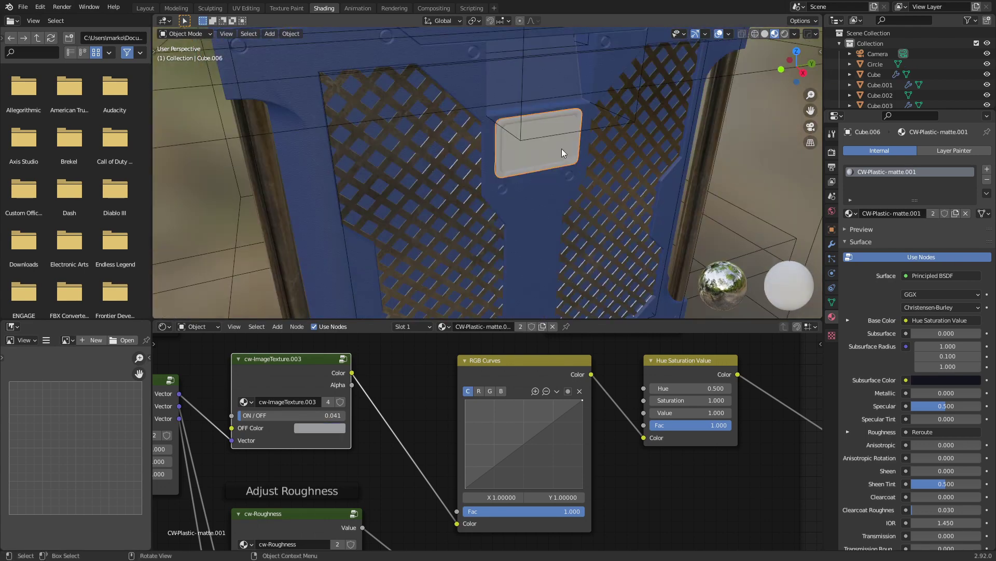
pyautogui.click(987, 169)
pyautogui.click(903, 234)
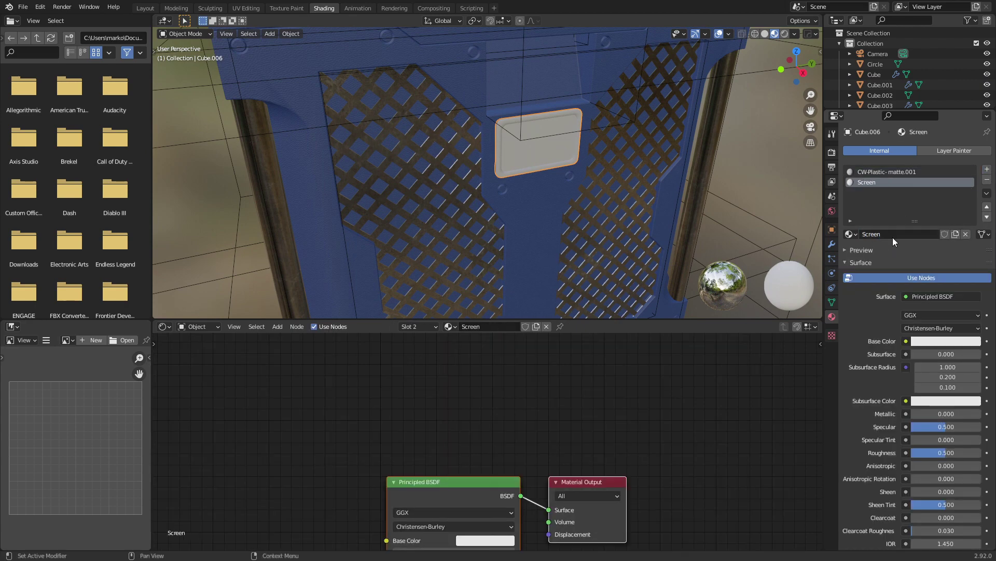
# - Change the Screen material's surface shader to Emission and set its colour to light cyan
pyautogui.click(936, 297)
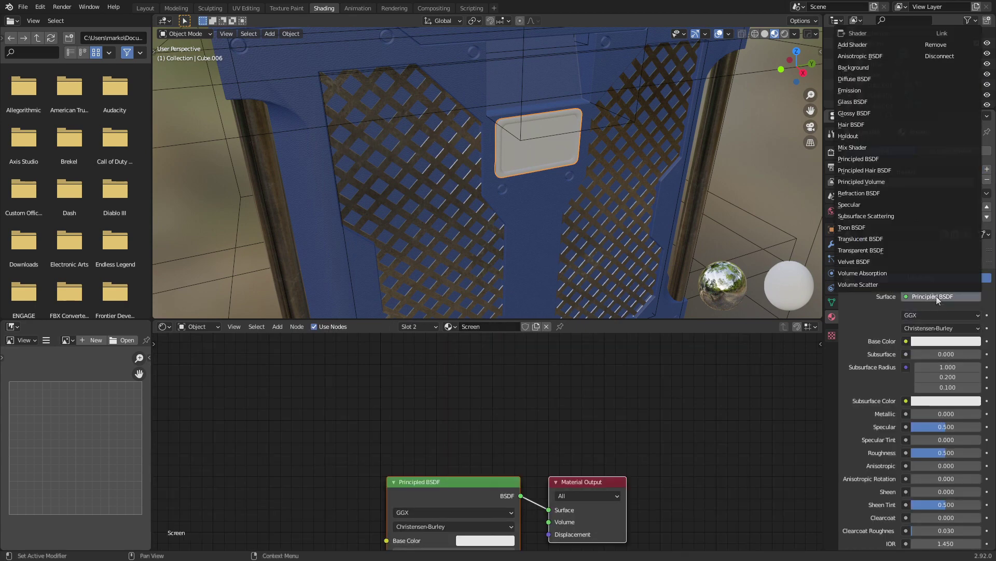
pyautogui.click(878, 91)
pyautogui.click(941, 316)
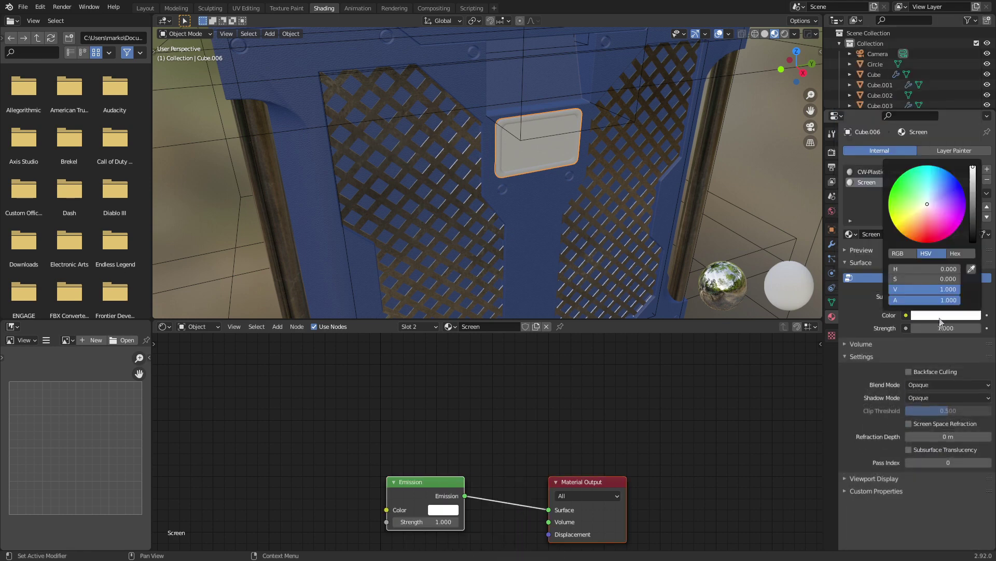
pyautogui.moveTo(957, 208); pyautogui.dragTo(932, 174)
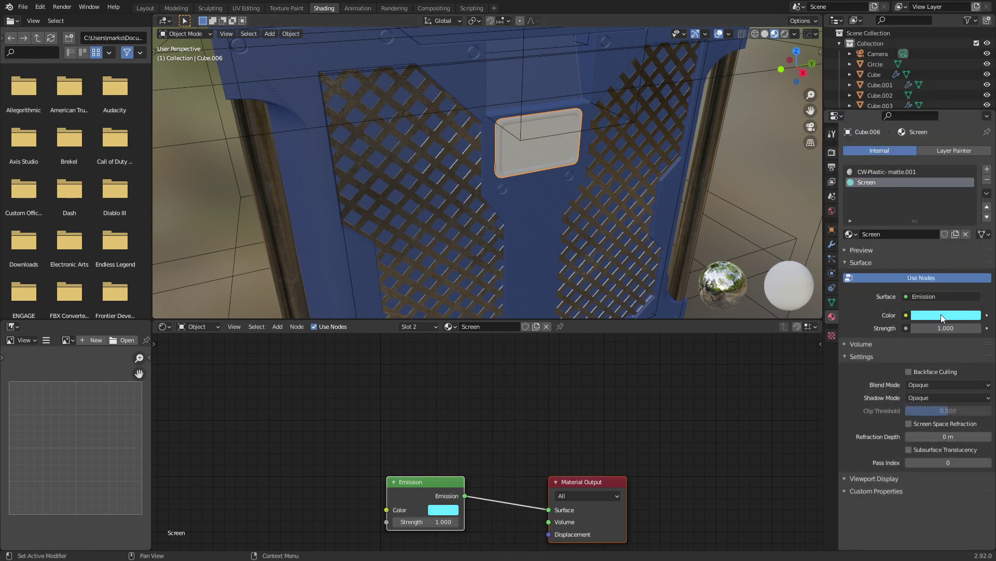
# - In face mode, select the plate's large front face and assign the Screen material to it
pyautogui.press('Tab')
pyautogui.press('3')
pyautogui.click(539, 152)
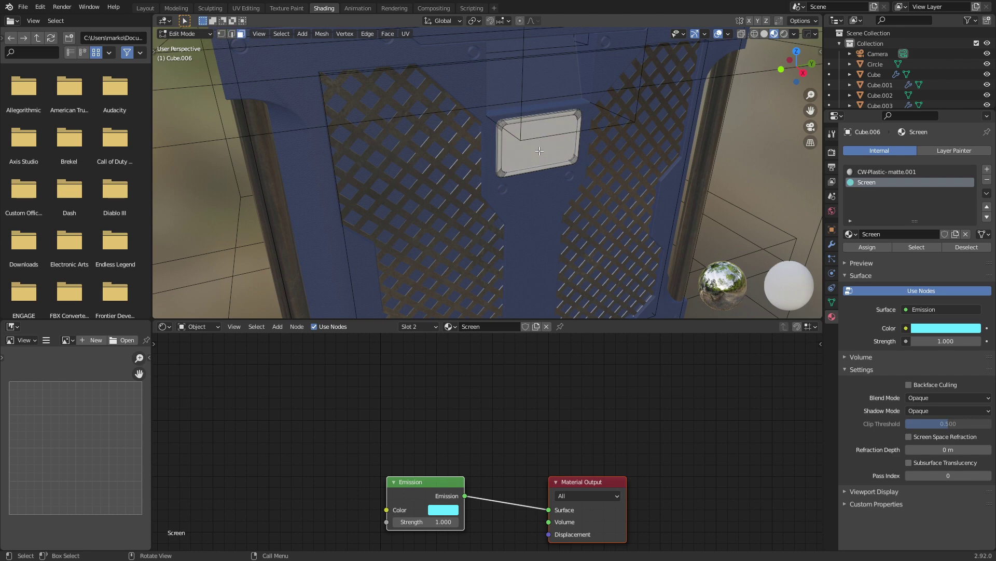
pyautogui.click(905, 172)
pyautogui.click(902, 183)
pyautogui.click(865, 248)
pyautogui.press('Tab')
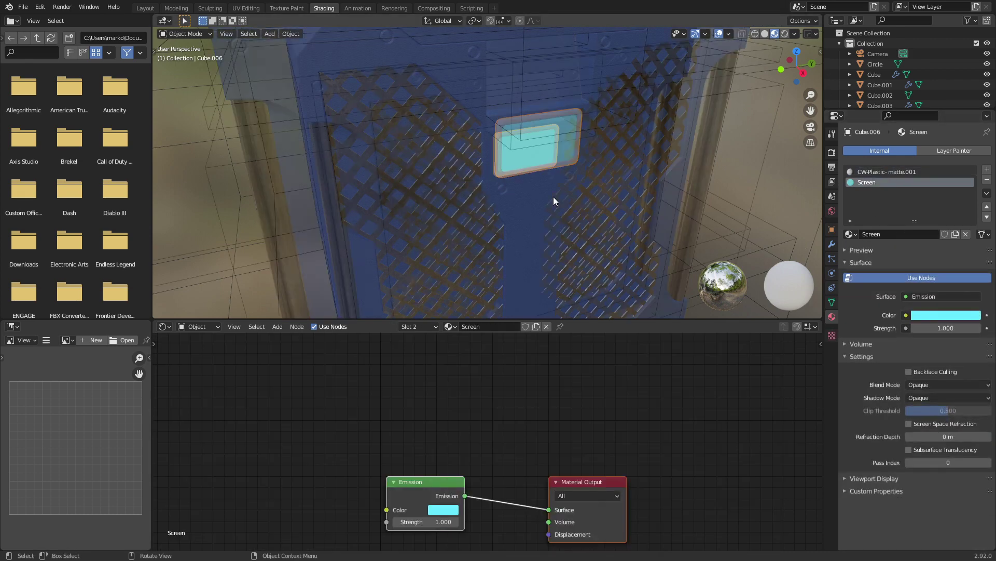
# - Enable Ambient Occlusion, Bloom and Screen Space Reflections in the Eevee render settings
pyautogui.scroll(-4, 554, 201)
pyautogui.click(832, 152)
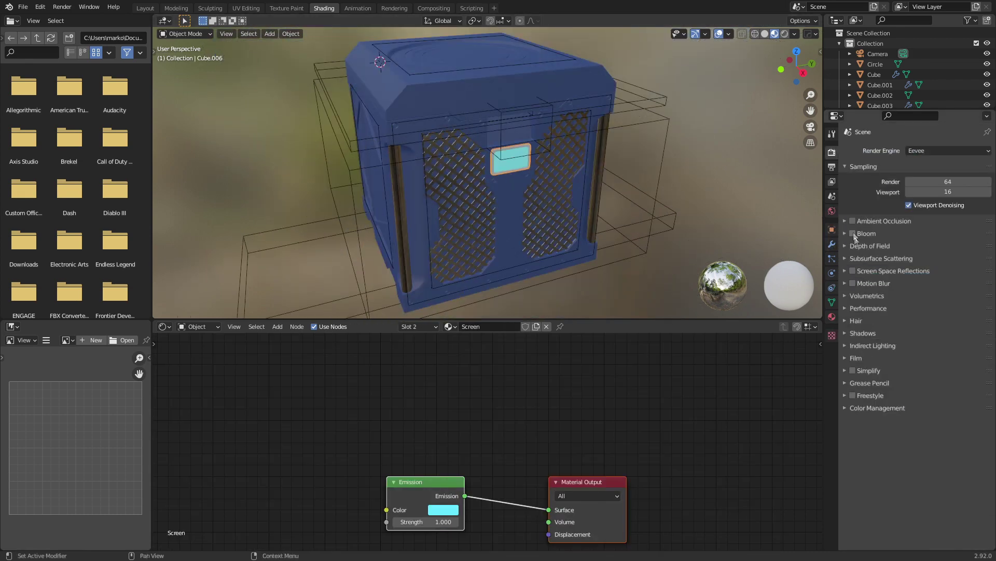
pyautogui.click(853, 221)
pyautogui.click(852, 233)
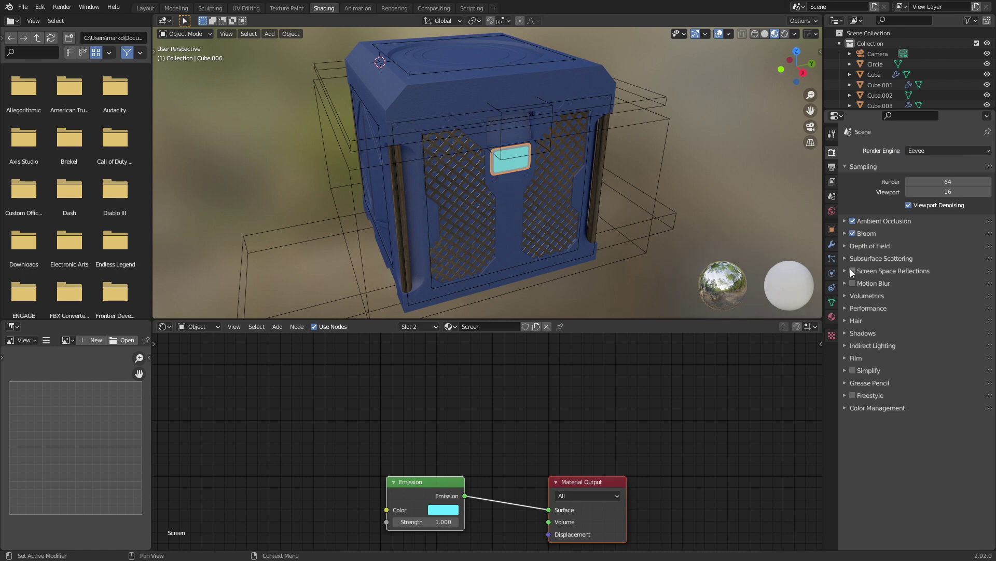
pyautogui.click(853, 271)
pyautogui.moveTo(690, 246); pyautogui.dragTo(524, 245, button='middle')
pyautogui.scroll(4, 578, 262)
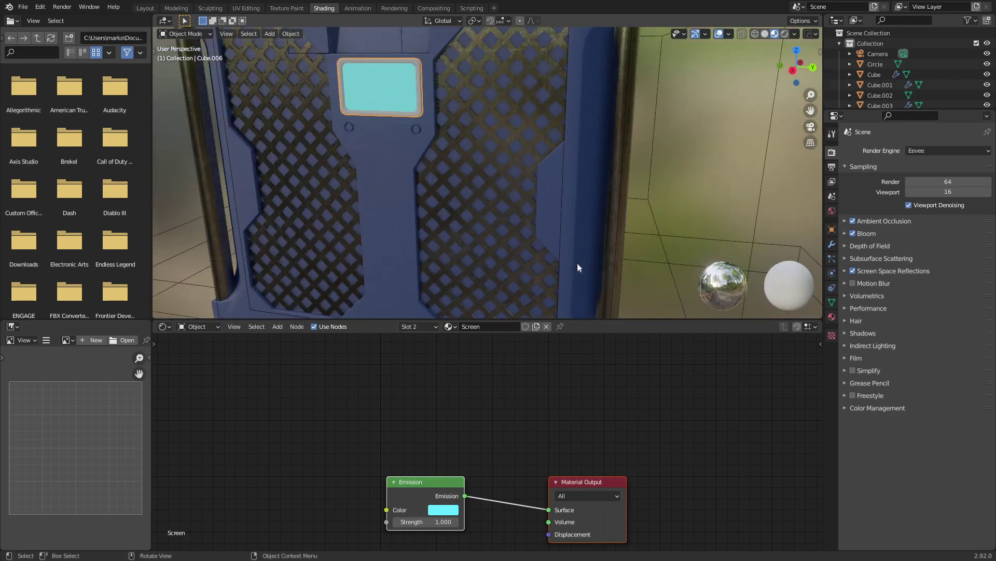
# - Select the crate's main body and save the file
pyautogui.moveTo(577, 263); pyautogui.dragTo(526, 248, button='middle')
pyautogui.click(450, 219)
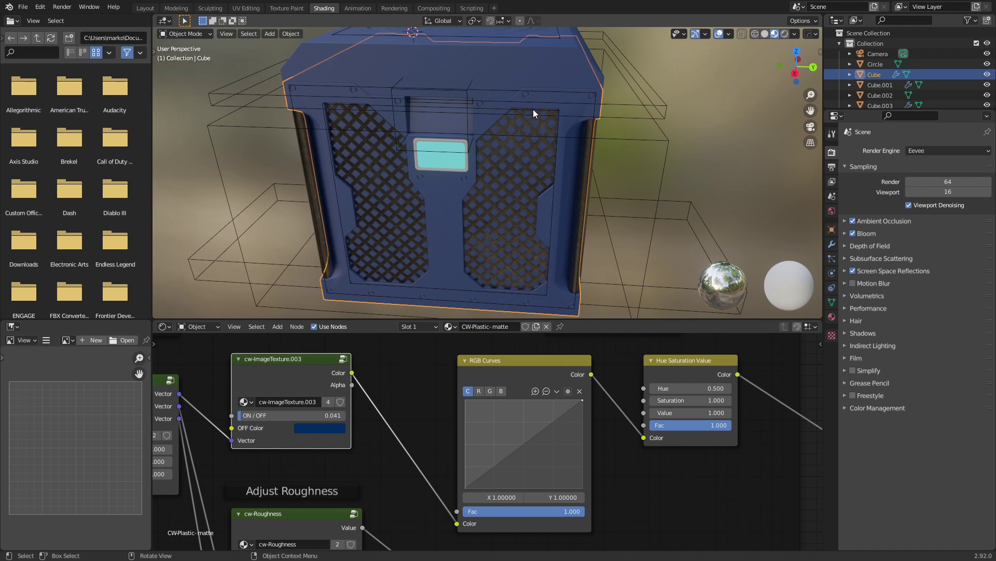
pyautogui.moveTo(447, 259); pyautogui.dragTo(435, 120, button='middle')
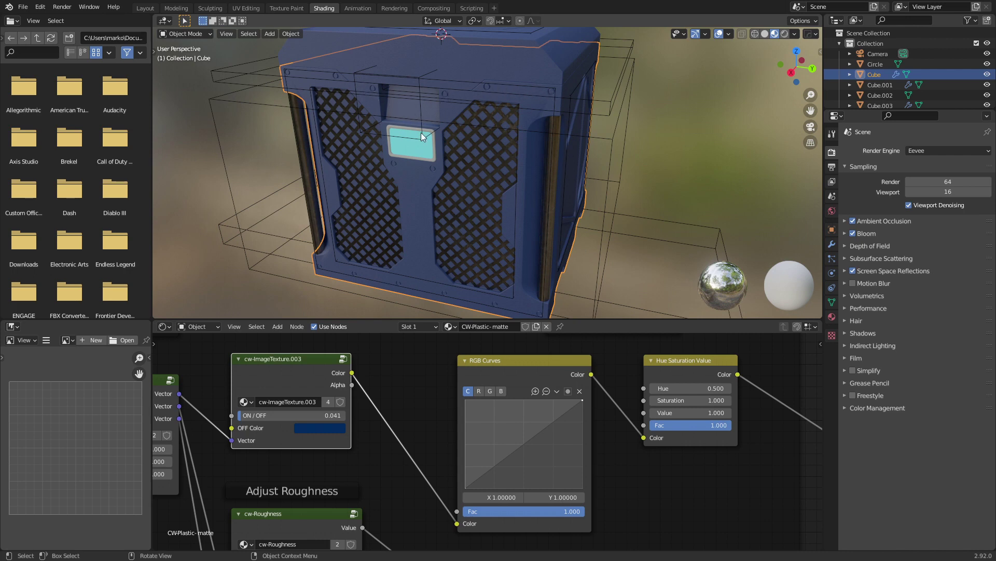
pyautogui.moveTo(469, 262); pyautogui.dragTo(541, 201, button='middle')
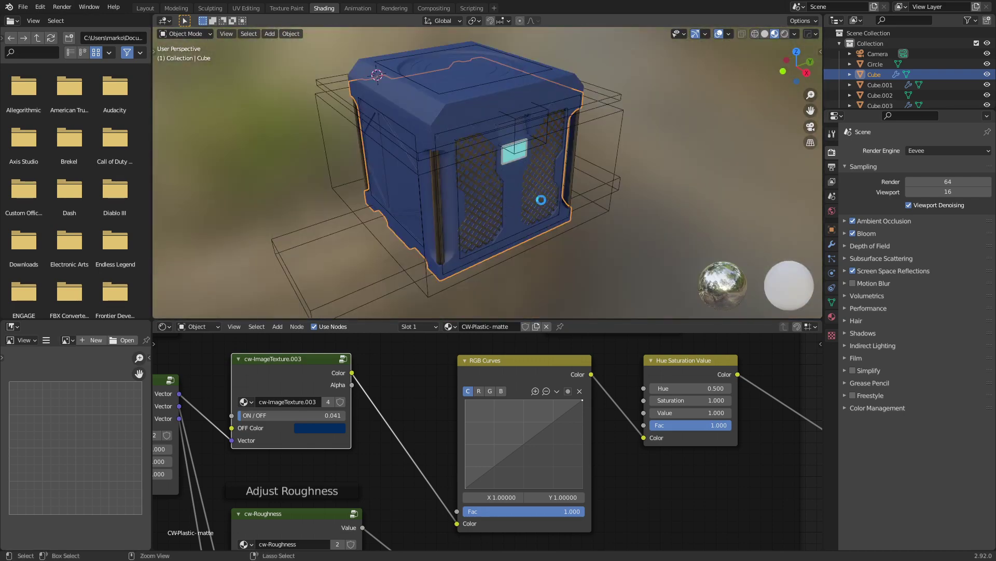
pyautogui.hotkey('ctrl', 's')
pyautogui.click(23, 7)
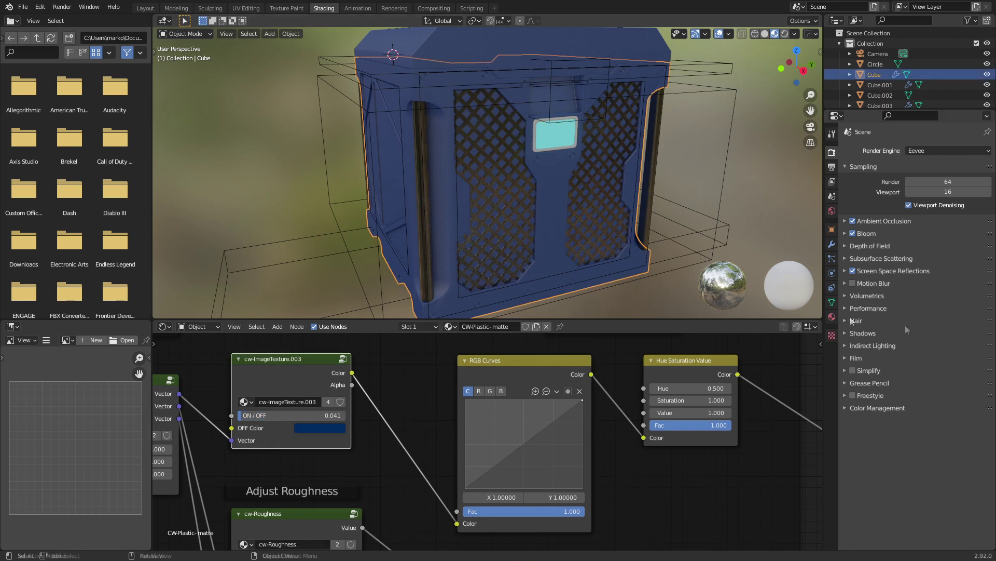
# - Apply all boolean modifiers on the crate's main body with Bool Tool
pyautogui.click(832, 244)
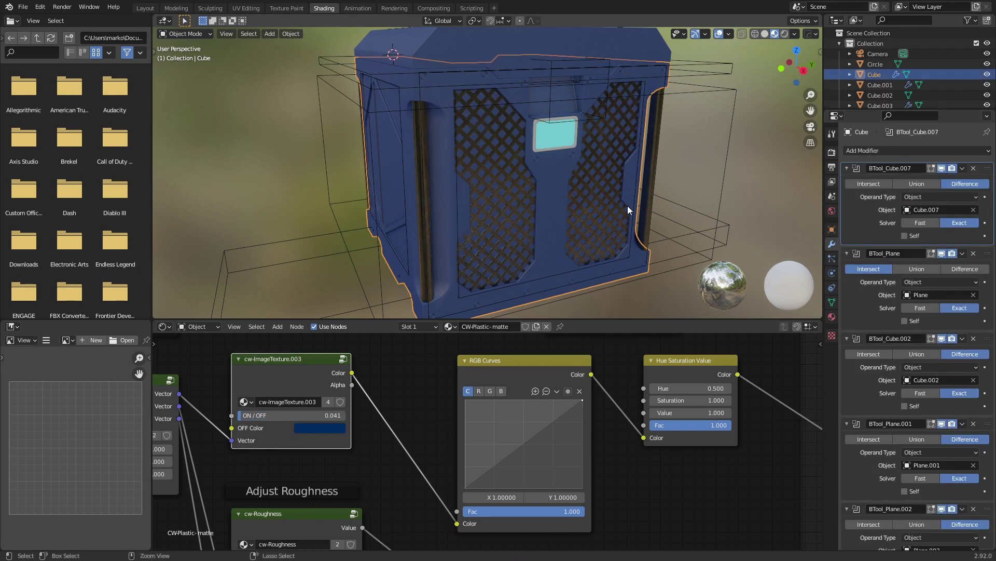
pyautogui.hotkey('ctrl', 'shift', 'b')
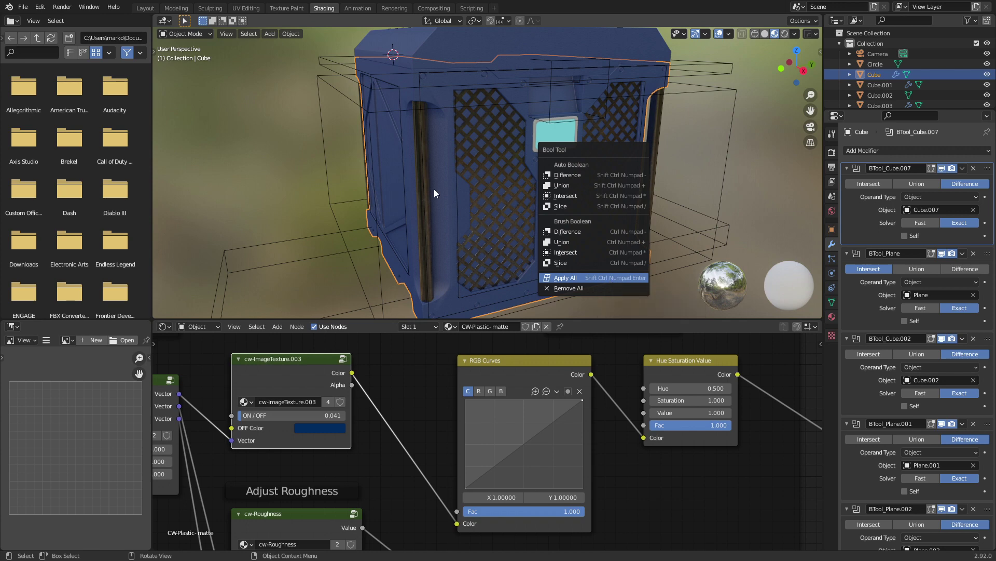
pyautogui.press('Return')
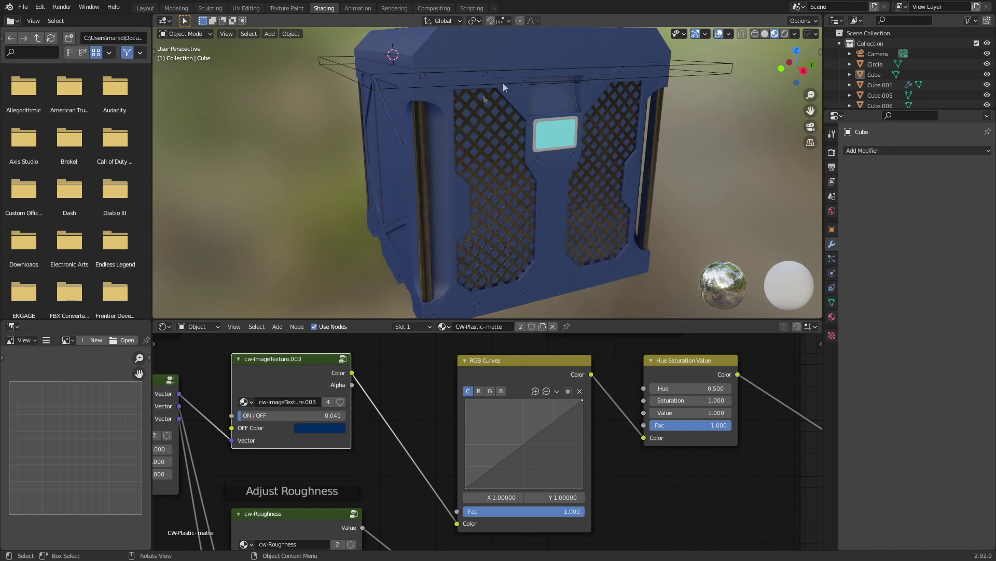
# - Select the crate's lid and apply all of its boolean modifiers with Bool Tool
pyautogui.click(512, 55)
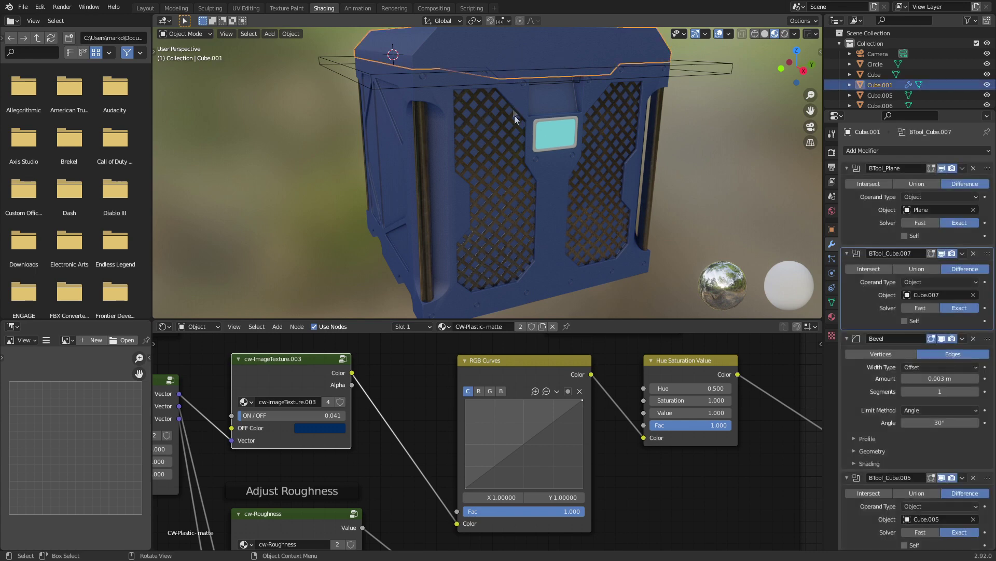
pyautogui.moveTo(327, 147); pyautogui.dragTo(490, 169, button='middle')
pyautogui.hotkey('ctrl', 'shift', 'b')
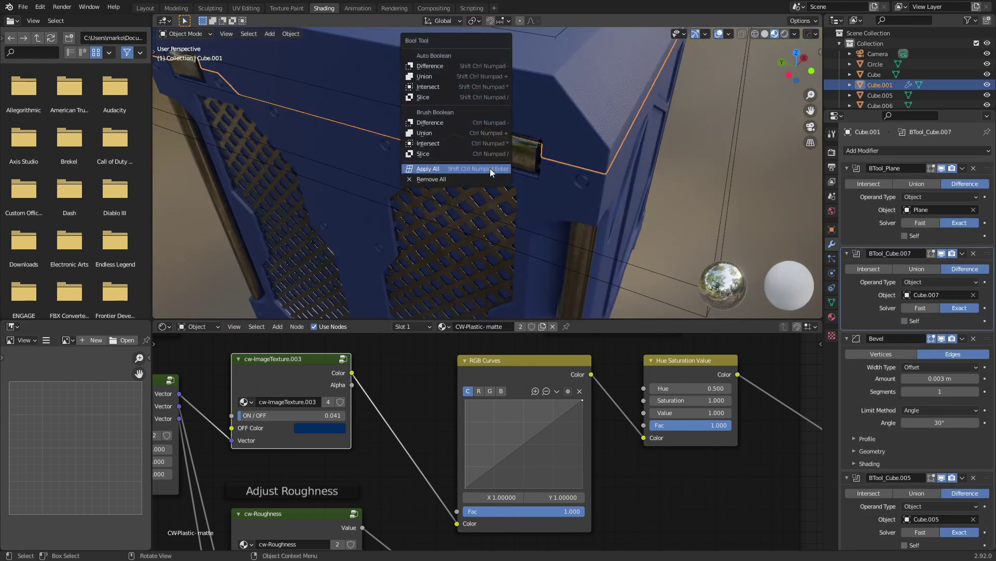
pyautogui.click(490, 168)
# - In Edit Mode on the crate body, select the two recessed faces behind the front grilles
pyautogui.moveTo(566, 238); pyautogui.dragTo(499, 177, button='middle')
pyautogui.click(491, 165)
pyautogui.press('Tab')
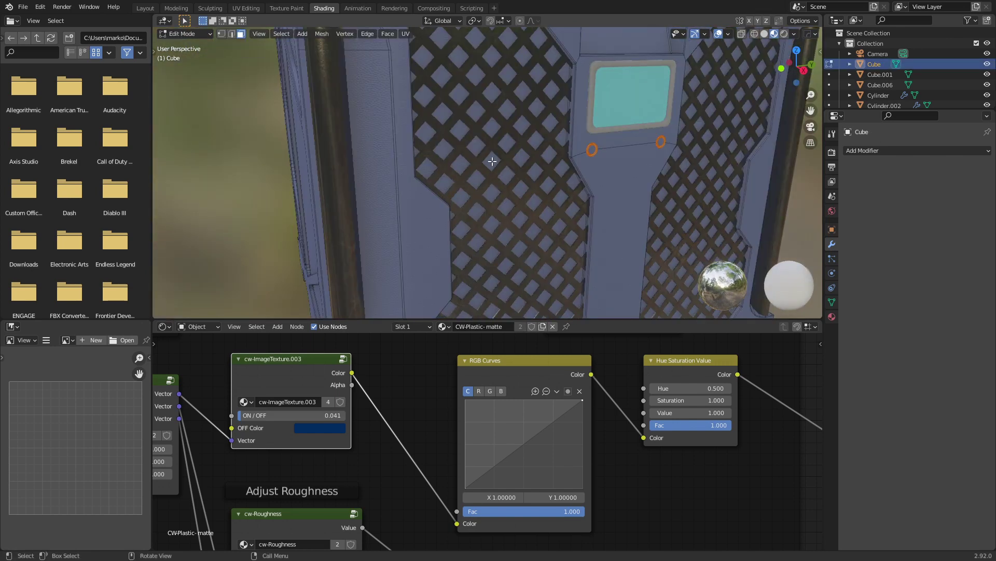
pyautogui.click(492, 162)
pyautogui.scroll(-1, 492, 162)
pyautogui.keyDown('shift'); pyautogui.moveTo(492, 161); pyautogui.dragTo(464, 145, button='middle'); pyautogui.keyUp('shift')
pyautogui.keyDown('shift'); pyautogui.click(635, 169); pyautogui.keyUp('shift')
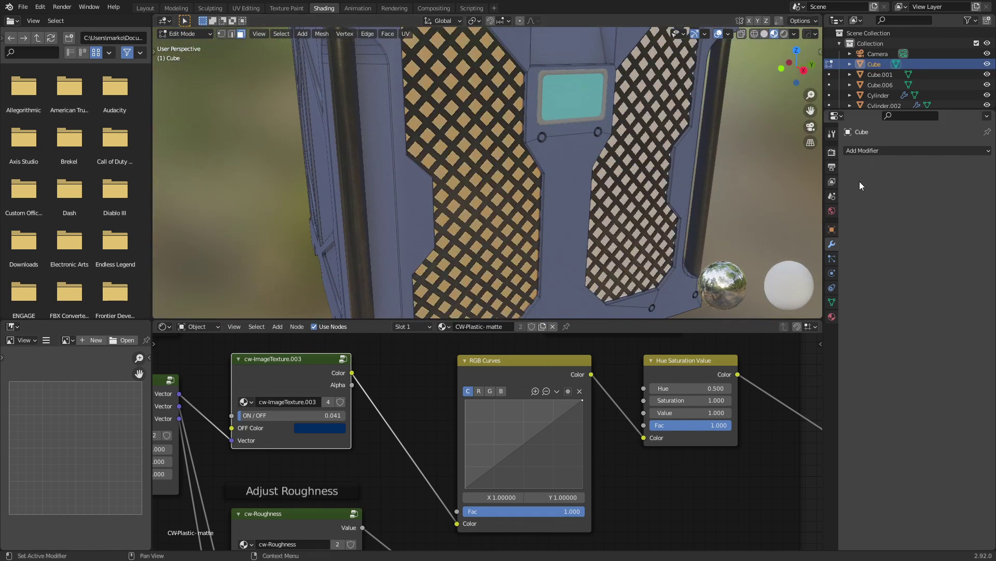
# - Add a second material slot with CW-Plastic- matte.001 to the crate body and assign it to the selected recess faces
pyautogui.click(831, 316)
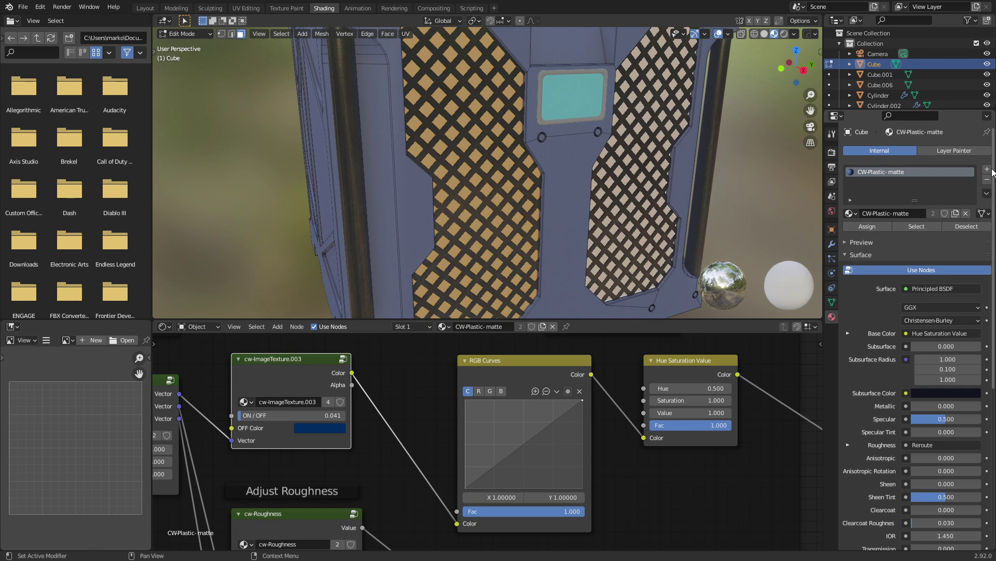
pyautogui.click(988, 172)
pyautogui.click(851, 234)
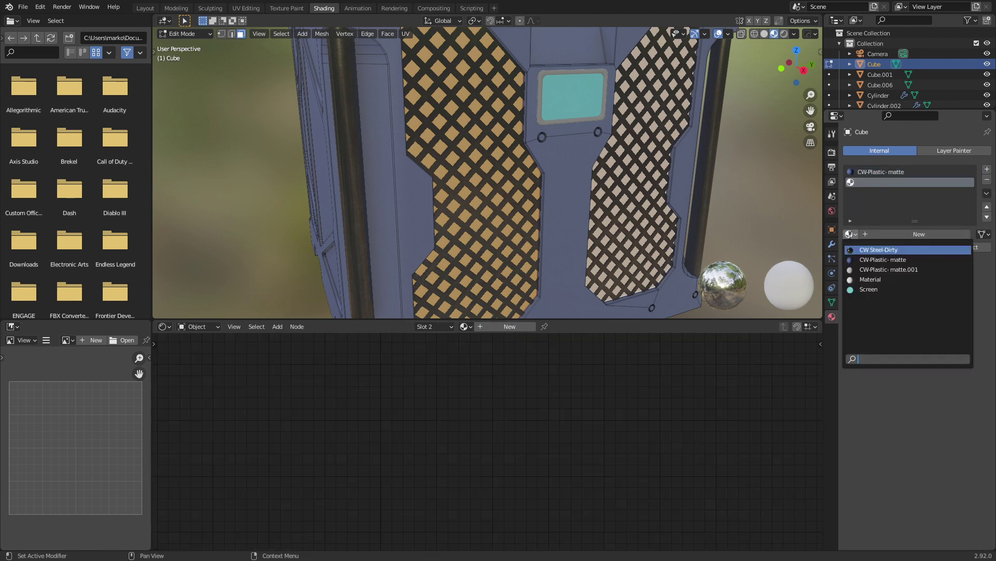
pyautogui.click(884, 269)
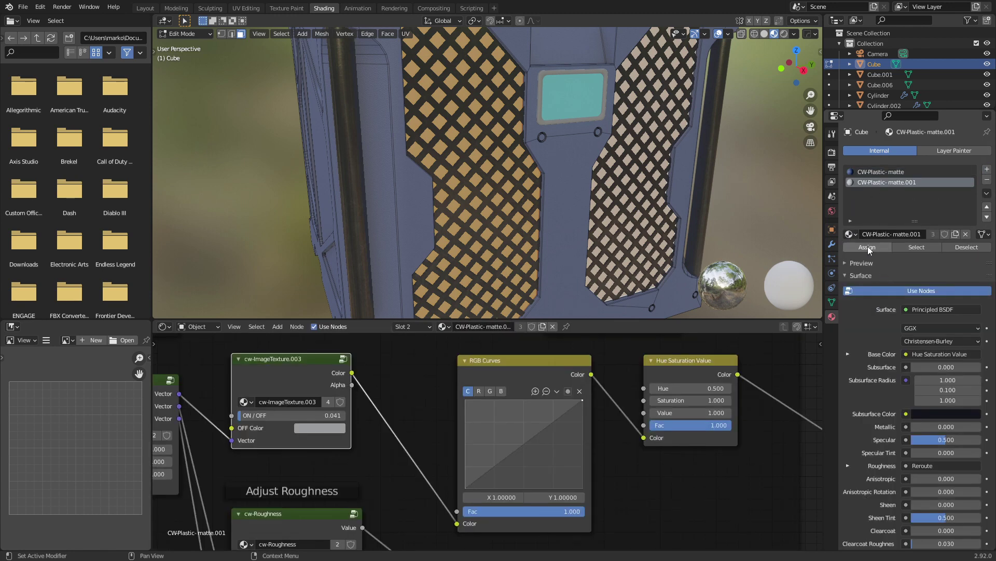
pyautogui.click(870, 250)
# - Assign CW-Plastic- matte.001 to the recessed faces behind the grilles on the crate's hinge side
pyautogui.scroll(-4, 614, 232)
pyautogui.press('Tab')
pyautogui.click(642, 261)
pyautogui.moveTo(558, 265); pyautogui.dragTo(536, 266, button='middle')
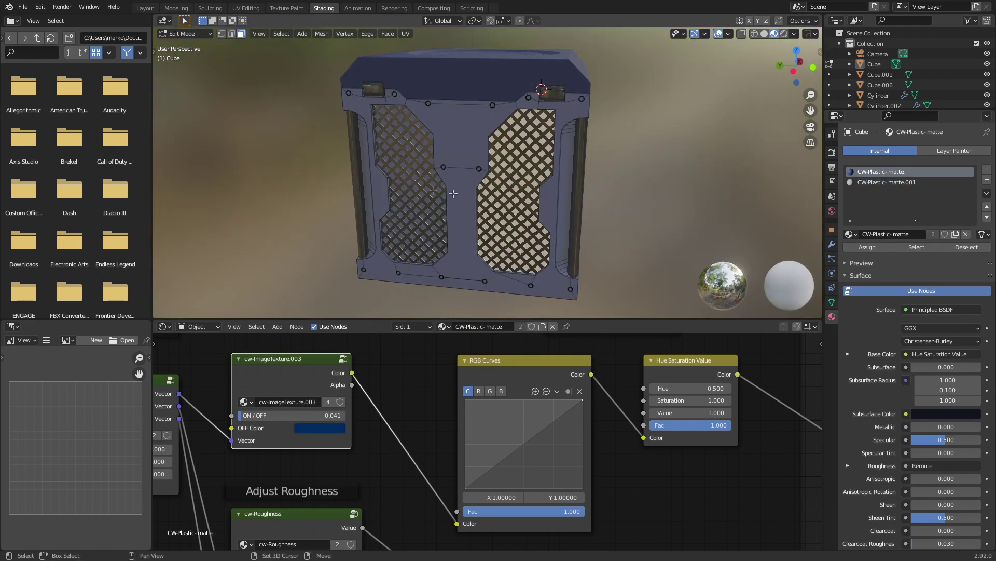
pyautogui.click(887, 183)
pyautogui.click(868, 247)
pyautogui.press('Tab')
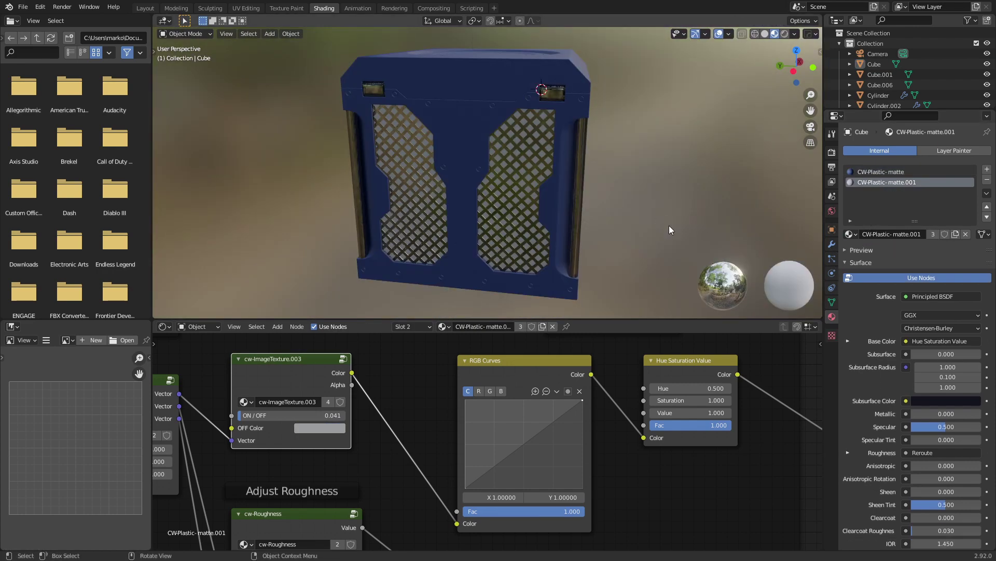
# - Set the OFF Color of CW-Plastic- matte.001 to a dark blue sampled from the crate body with the eyedropper
pyautogui.moveTo(669, 225); pyautogui.dragTo(719, 217, button='middle')
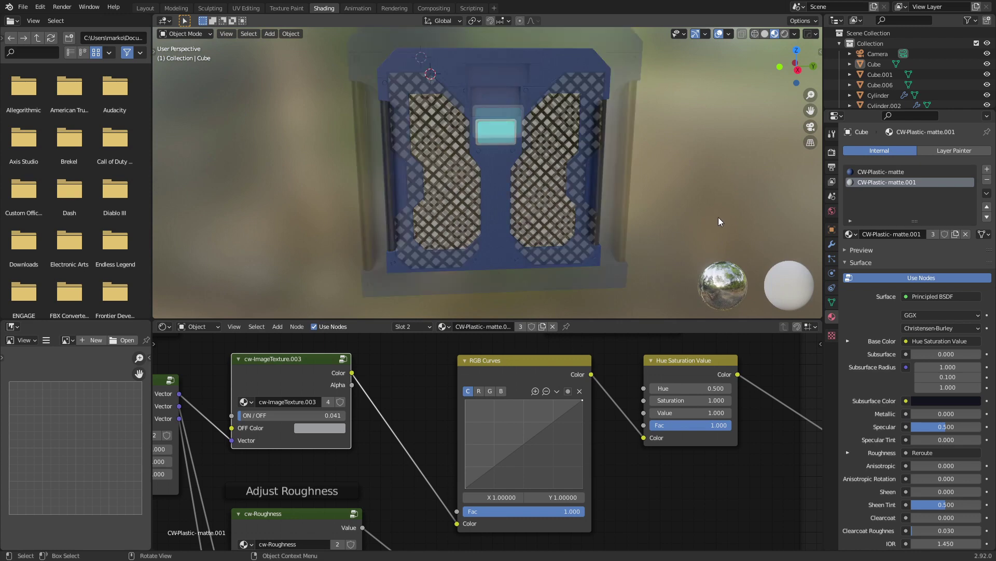
pyautogui.scroll(6, 719, 218)
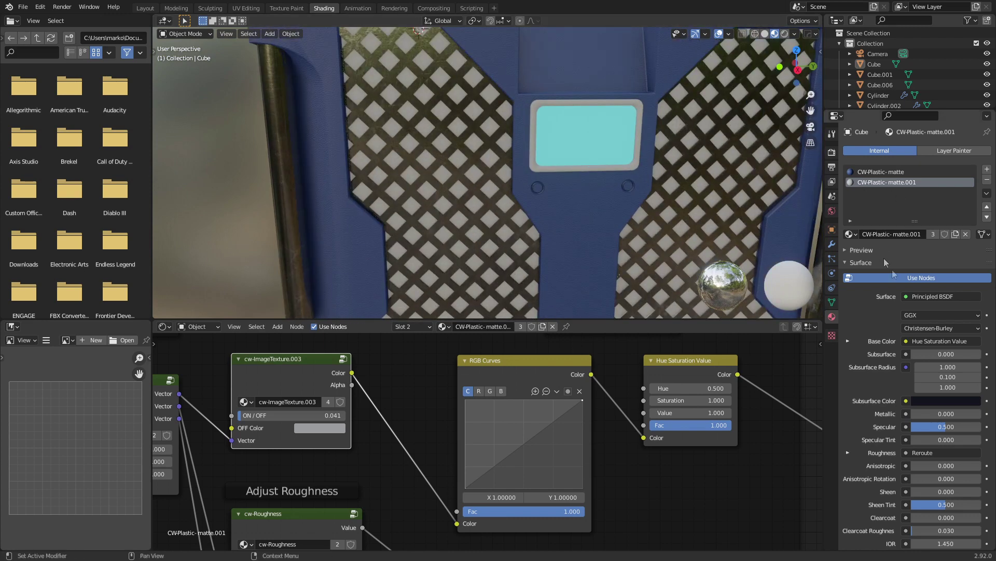
pyautogui.click(332, 428)
pyautogui.click(389, 378)
pyautogui.click(347, 241)
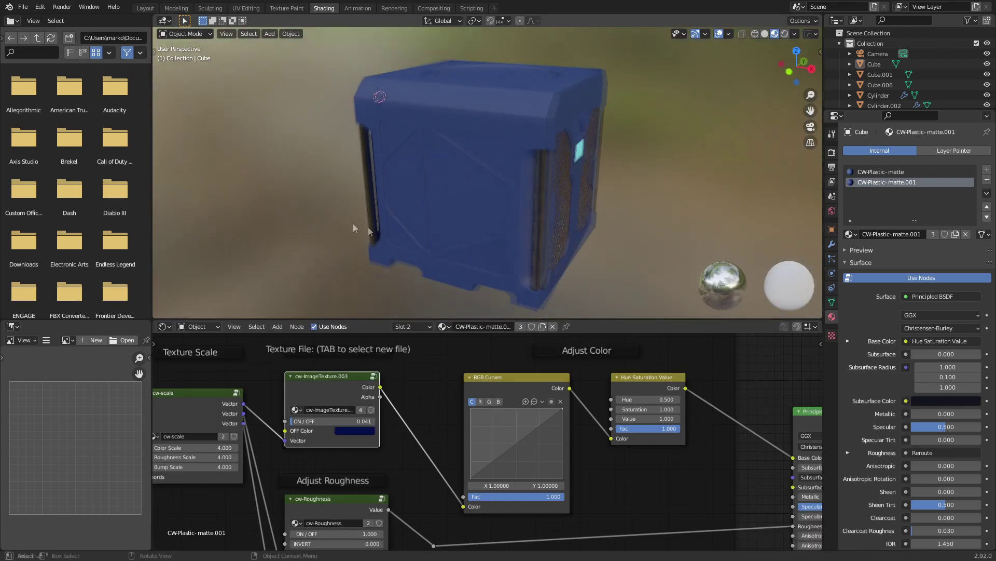
pyautogui.moveTo(353, 223); pyautogui.dragTo(422, 128, button='middle')
pyautogui.scroll(5, 491, 163)
# - In Edit Mode on the crate body, select the round bolt faces around the grilles on both the screen side and the hinge side
pyautogui.press('Tab')
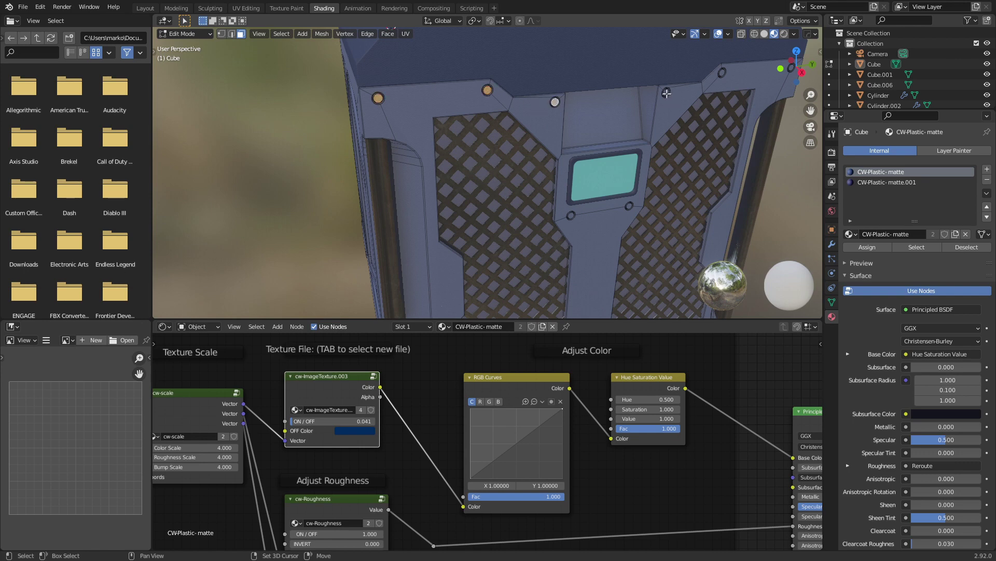
pyautogui.moveTo(722, 72); pyautogui.dragTo(649, 64, button='middle')
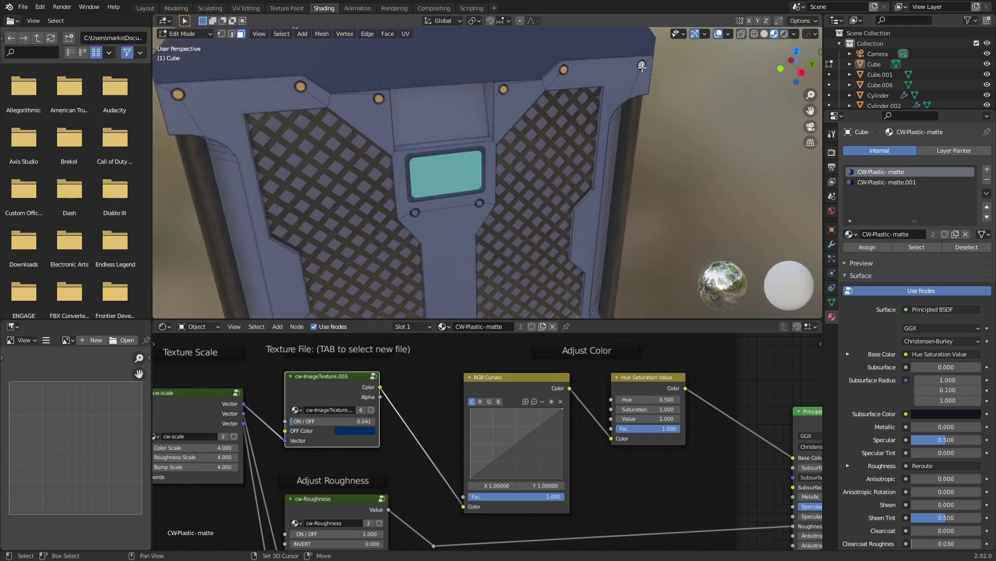
pyautogui.keyDown('shift'); pyautogui.moveTo(506, 202); pyautogui.dragTo(551, 135, button='middle'); pyautogui.keyUp('shift')
pyautogui.scroll(3, 552, 127)
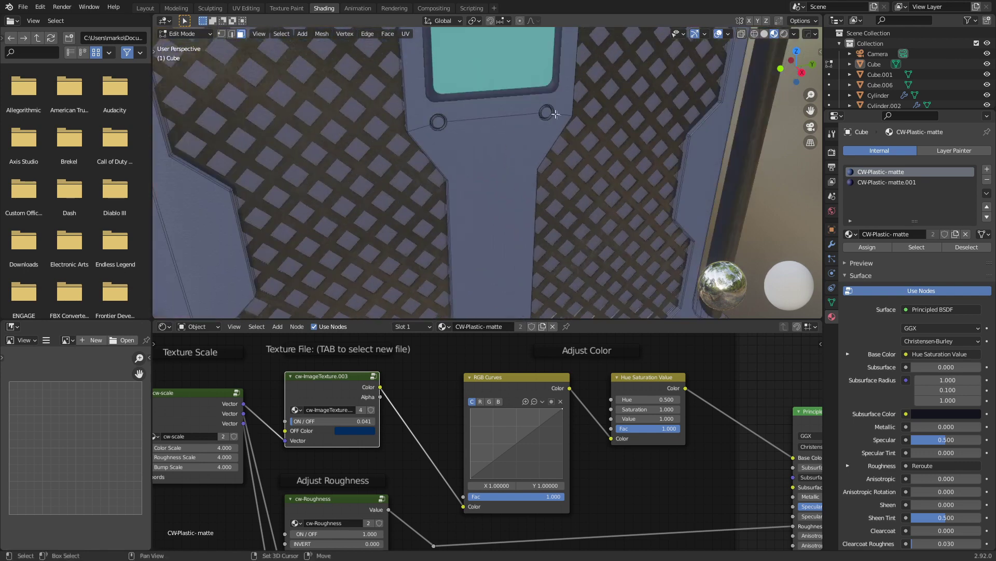
pyautogui.keyDown('shift'); pyautogui.click(438, 121); pyautogui.keyUp('shift')
pyautogui.keyDown('shift'); pyautogui.moveTo(493, 290); pyautogui.dragTo(486, 52, button='middle'); pyautogui.keyUp('shift')
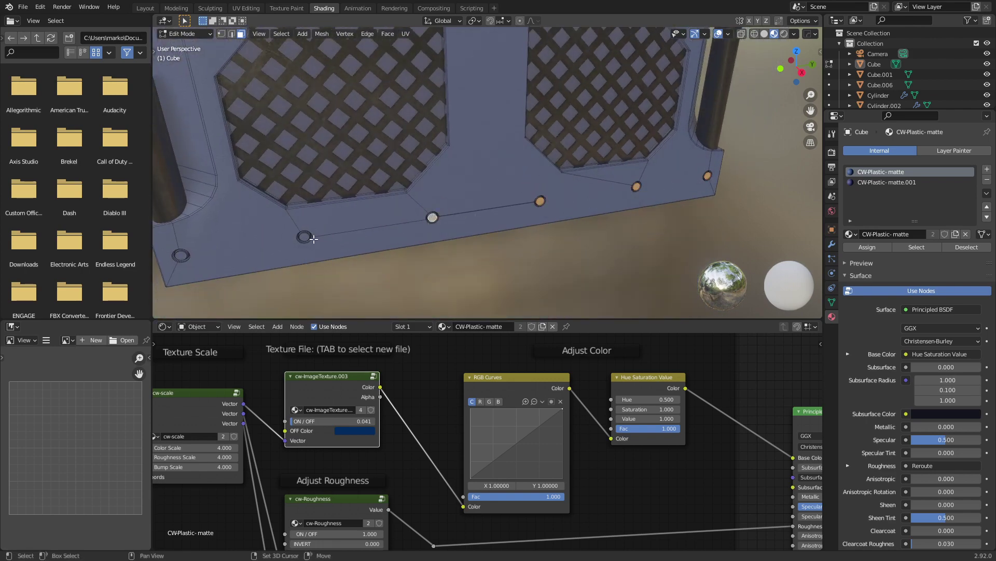
pyautogui.moveTo(249, 234); pyautogui.dragTo(529, 280, button='middle')
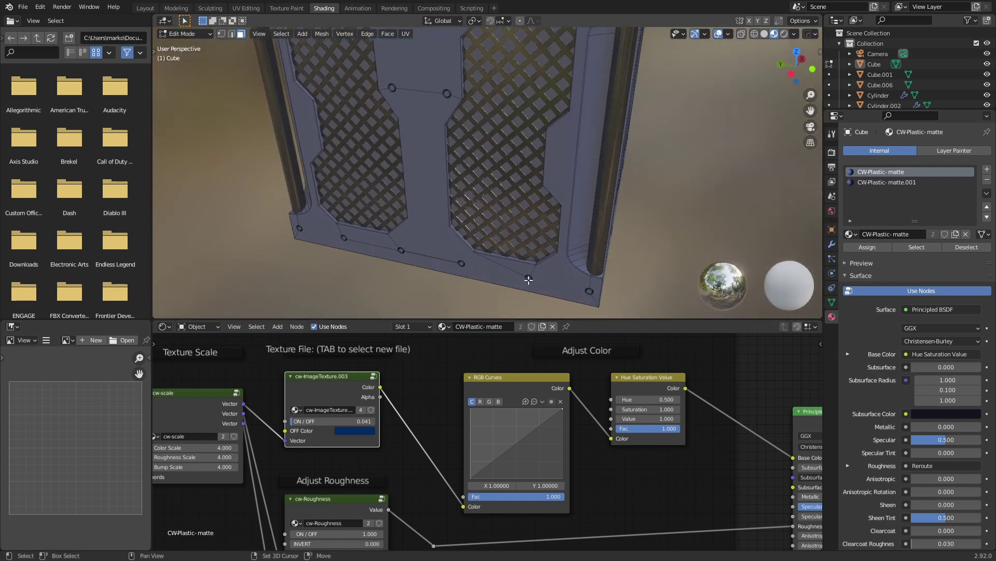
pyautogui.moveTo(589, 292); pyautogui.dragTo(508, 119, button='middle')
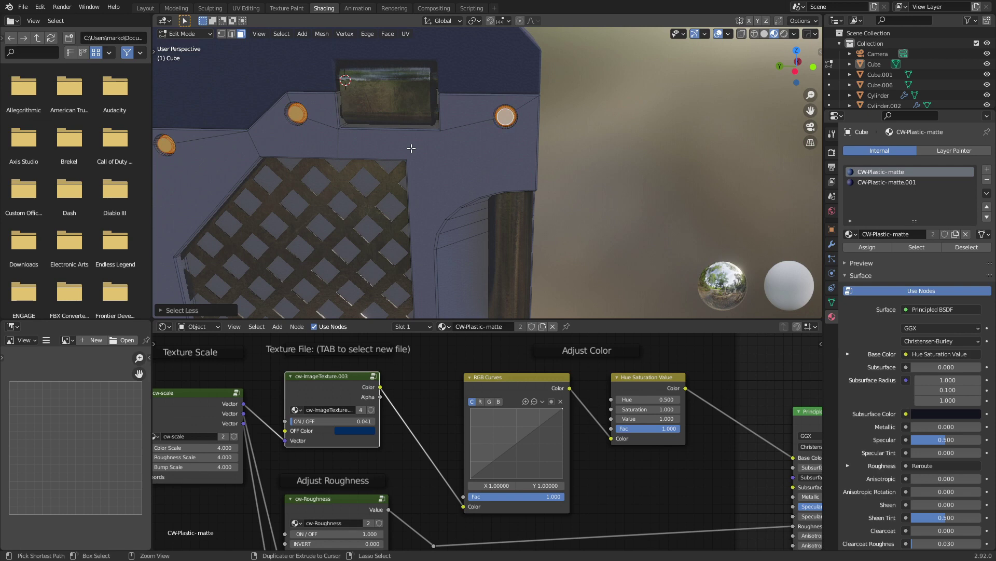
# - Add a third material slot with CW Steel-Dirty to the crate body and assign it to the selected bolt faces
pyautogui.click(986, 169)
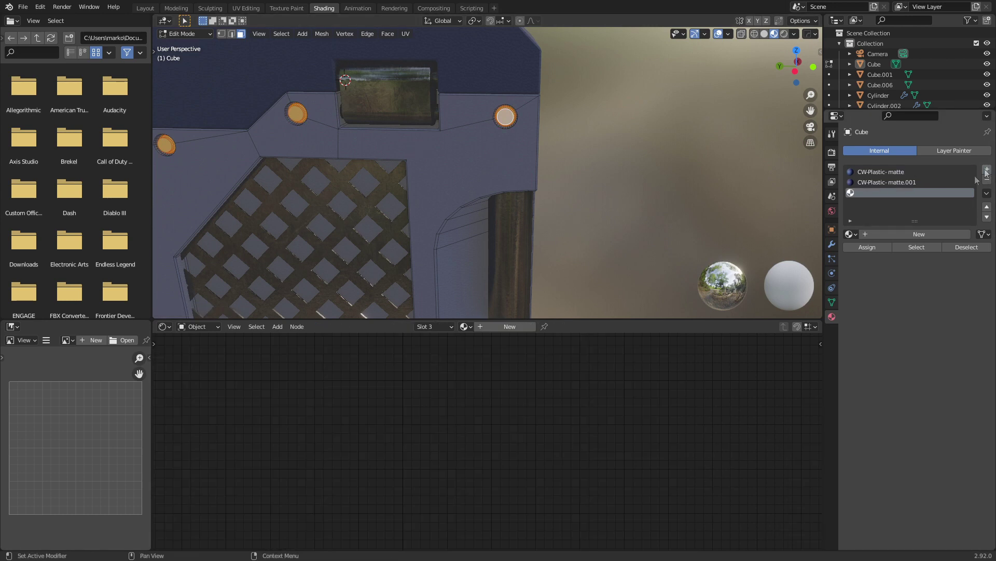
pyautogui.click(850, 234)
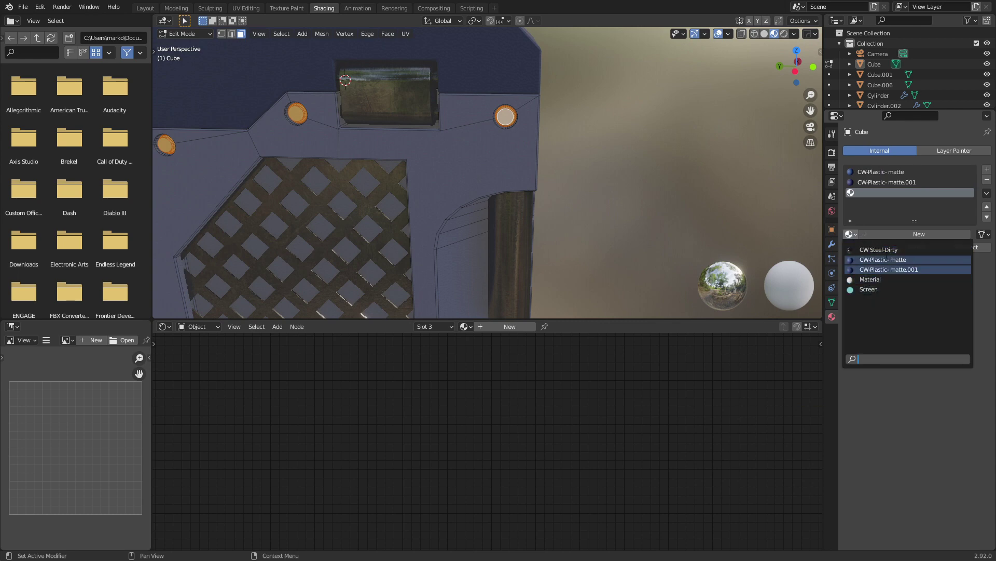
pyautogui.click(879, 259)
pyautogui.click(871, 251)
pyautogui.press('Tab')
pyautogui.scroll(-5, 587, 232)
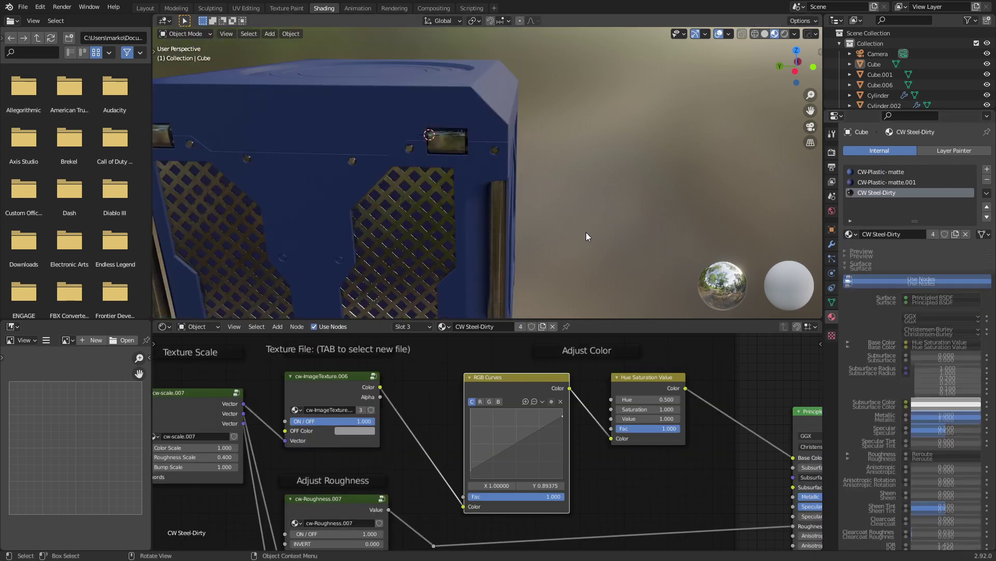
# - Assign CW Steel-Dirty to the two bolts below the screen and the two matching bolts on the hinge side's centre panel
pyautogui.scroll(8, 298, 251)
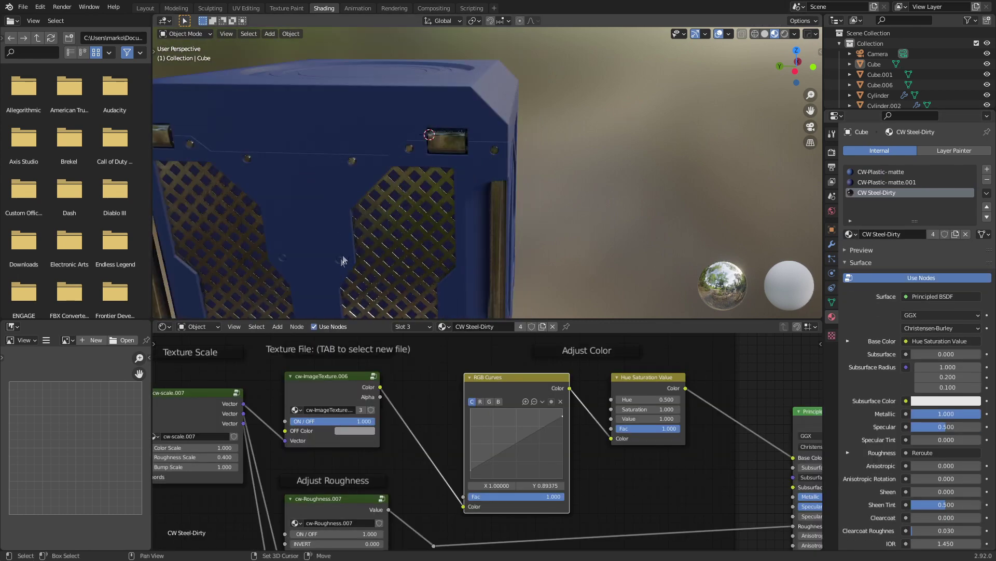
pyautogui.press('Tab')
pyautogui.click(378, 166)
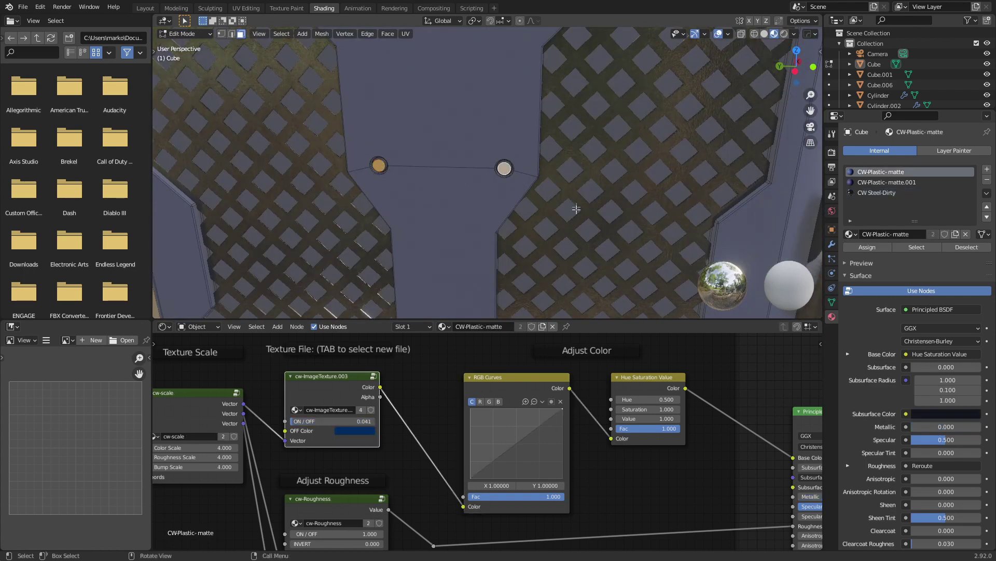
pyautogui.scroll(-9, 576, 209)
pyautogui.moveTo(644, 204); pyautogui.dragTo(441, 196, button='middle')
pyautogui.scroll(5, 441, 195)
pyautogui.keyDown('shift'); pyautogui.moveTo(460, 120); pyautogui.dragTo(458, 173, button='middle'); pyautogui.keyUp('shift')
pyautogui.scroll(4, 457, 172)
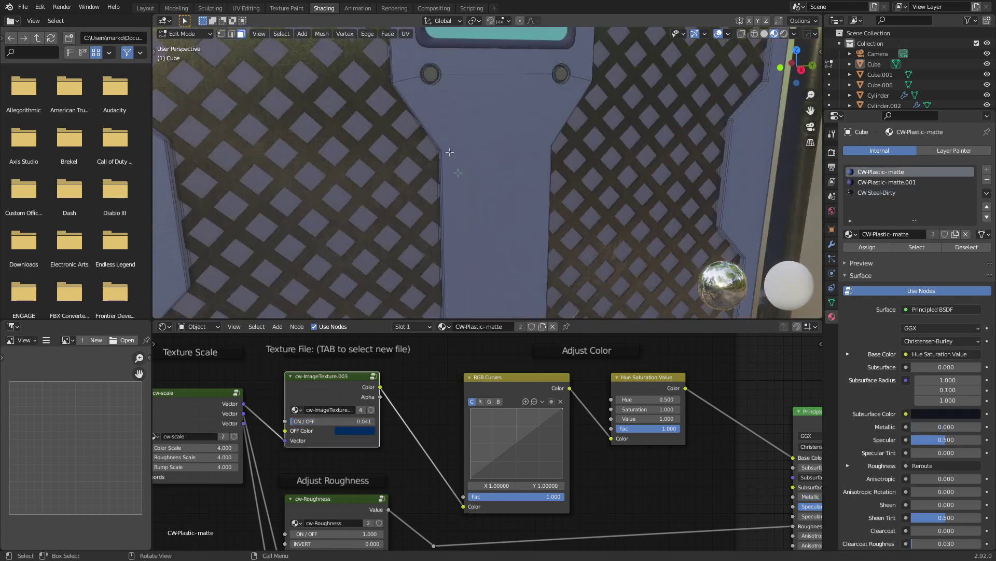
pyautogui.keyDown('shift'); pyautogui.moveTo(433, 100); pyautogui.dragTo(531, 165, button='middle'); pyautogui.keyUp('shift')
pyautogui.scroll(3, 439, 180)
pyautogui.scroll(-3, 612, 179)
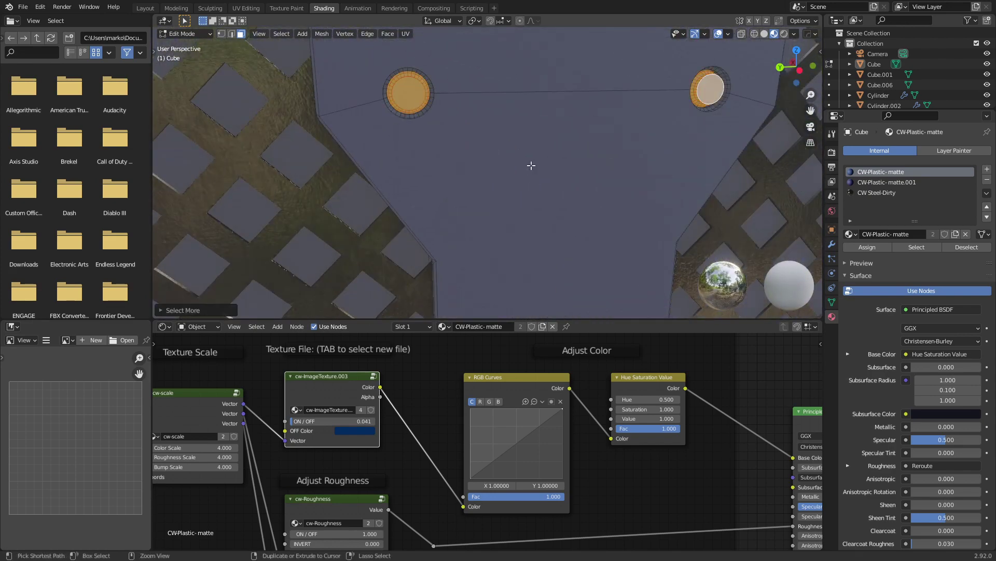
pyautogui.click(882, 193)
pyautogui.press('Tab')
pyautogui.scroll(-6, 667, 218)
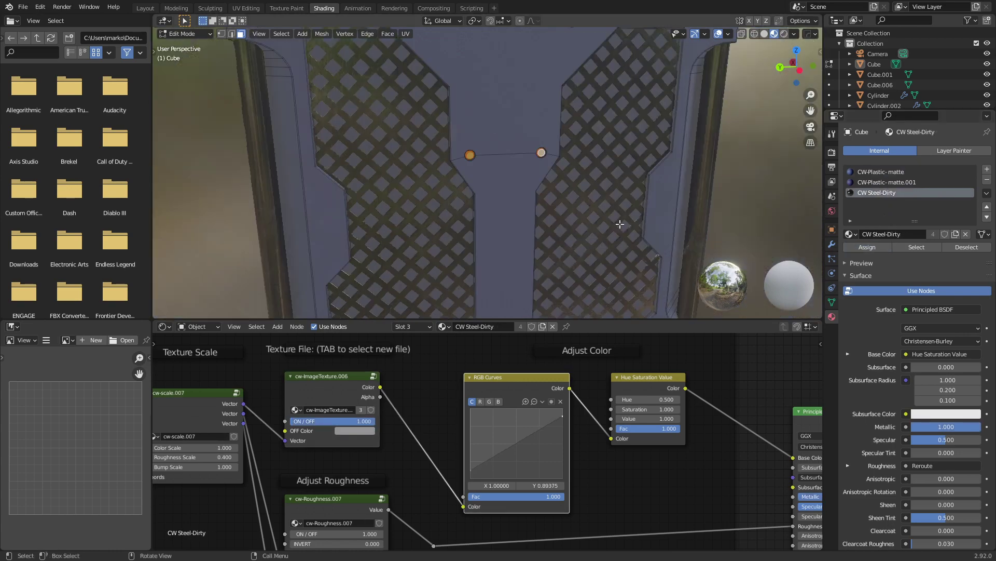
# - On the crate's lid, select the circular centre area and assign it CW Steel-Dirty in a second material slot
pyautogui.moveTo(667, 218); pyautogui.dragTo(501, 178, button='middle')
pyautogui.scroll(8, 501, 211)
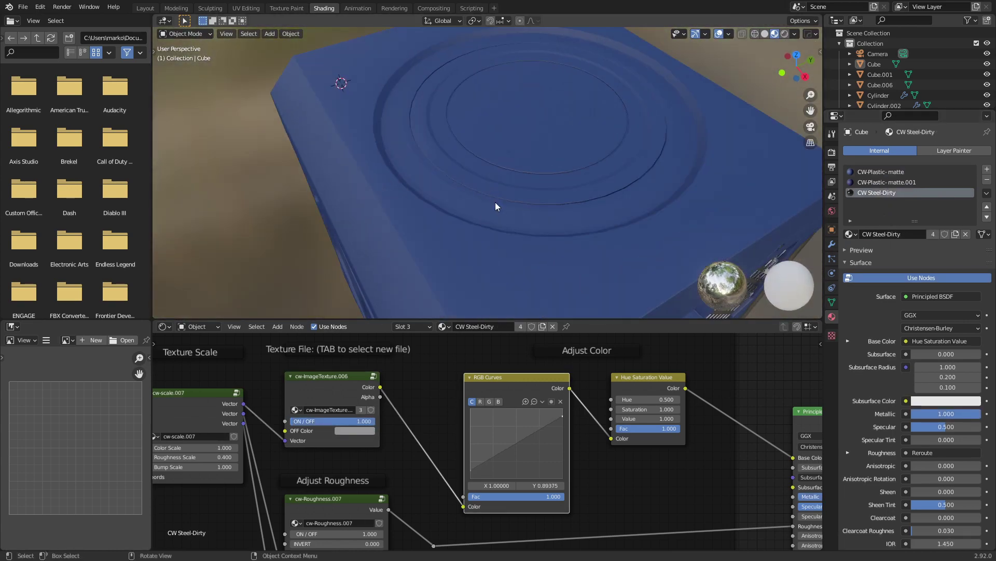
pyautogui.press('Tab')
pyautogui.hotkey('alt', 'q')
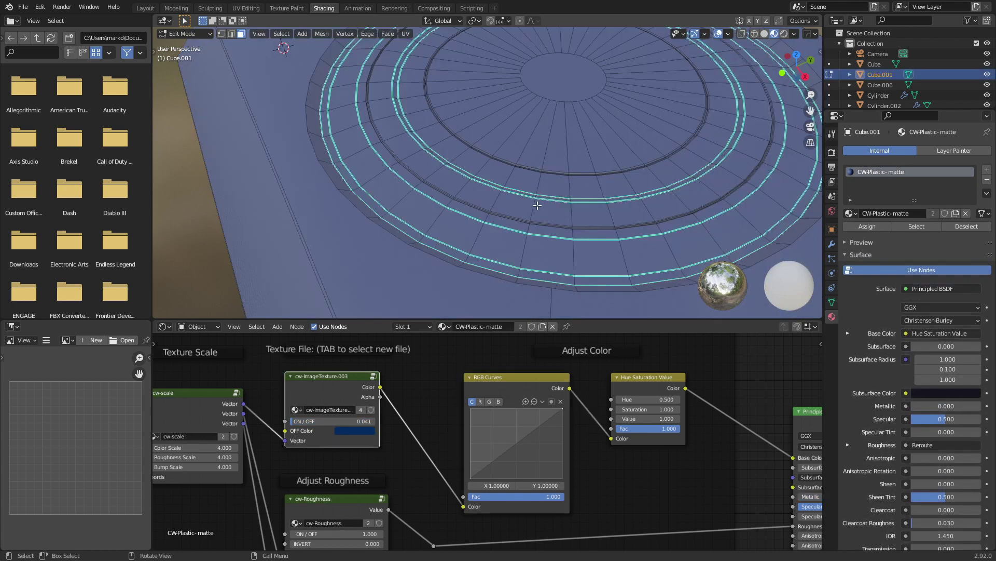
pyautogui.click(562, 94)
pyautogui.press('ctrl+KP_Add')
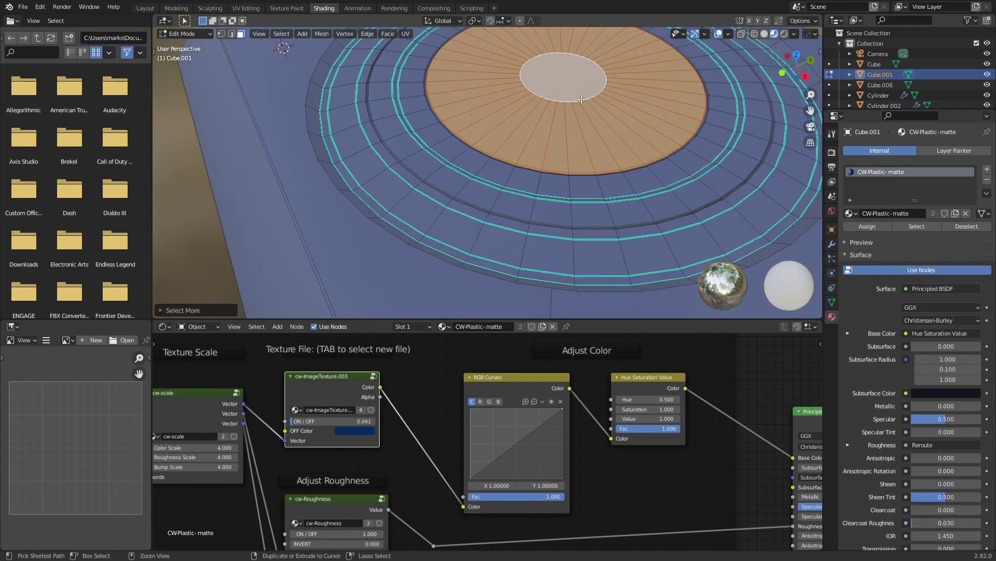
pyautogui.press('ctrl+KP_Add')
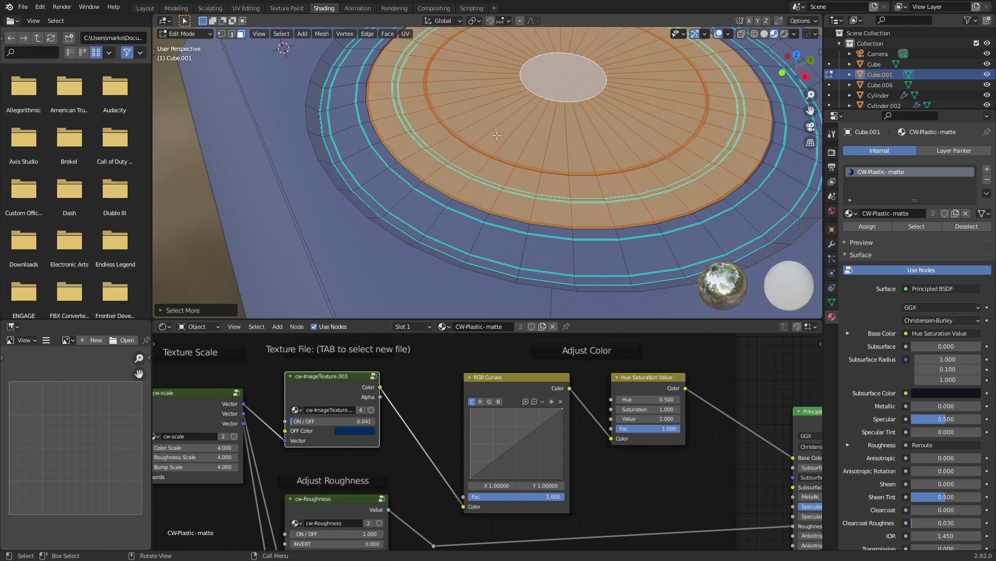
pyautogui.moveTo(643, 193); pyautogui.dragTo(563, 214, button='middle')
pyautogui.scroll(4, 576, 223)
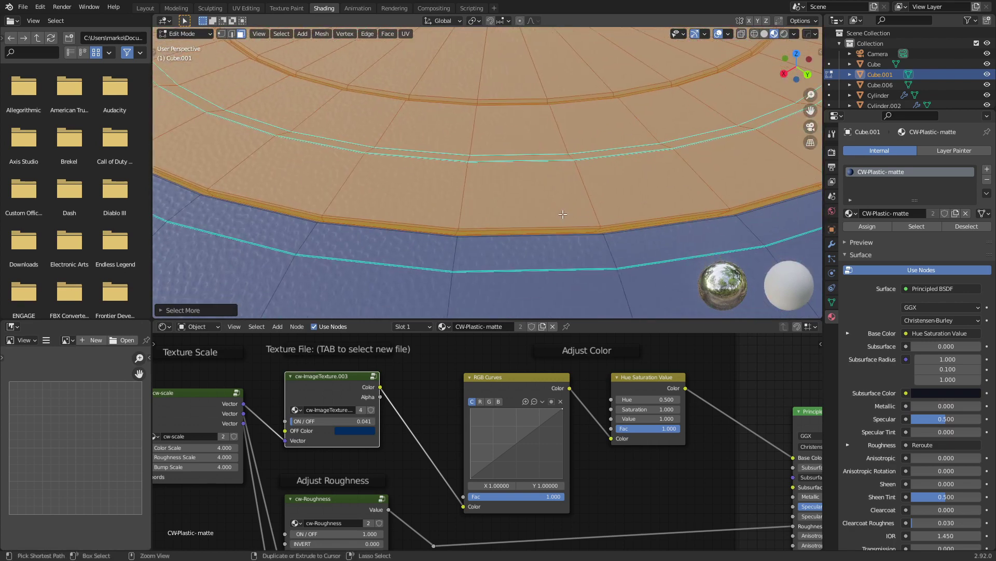
pyautogui.press('ctrl+KP_Subtract')
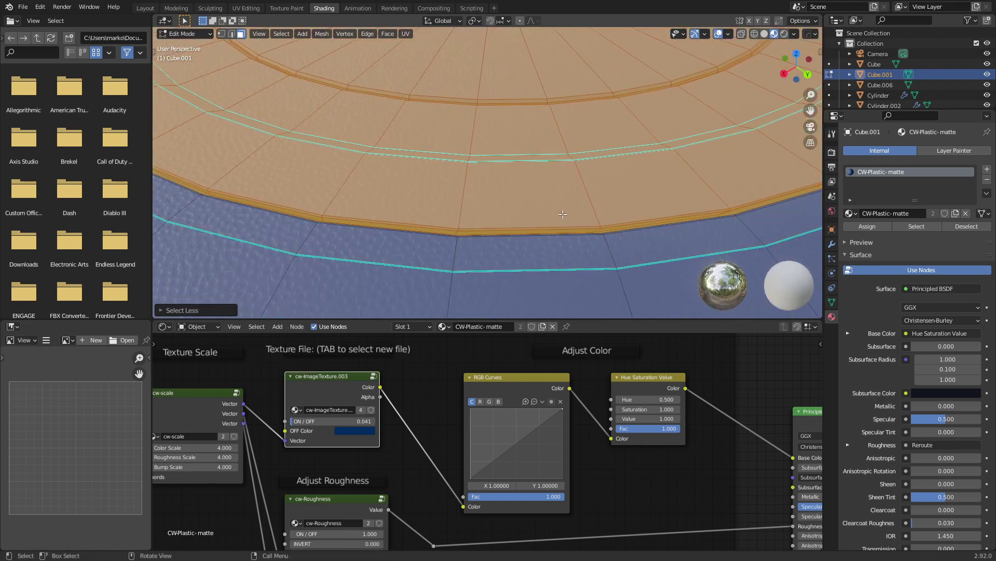
pyautogui.click(987, 169)
pyautogui.click(851, 234)
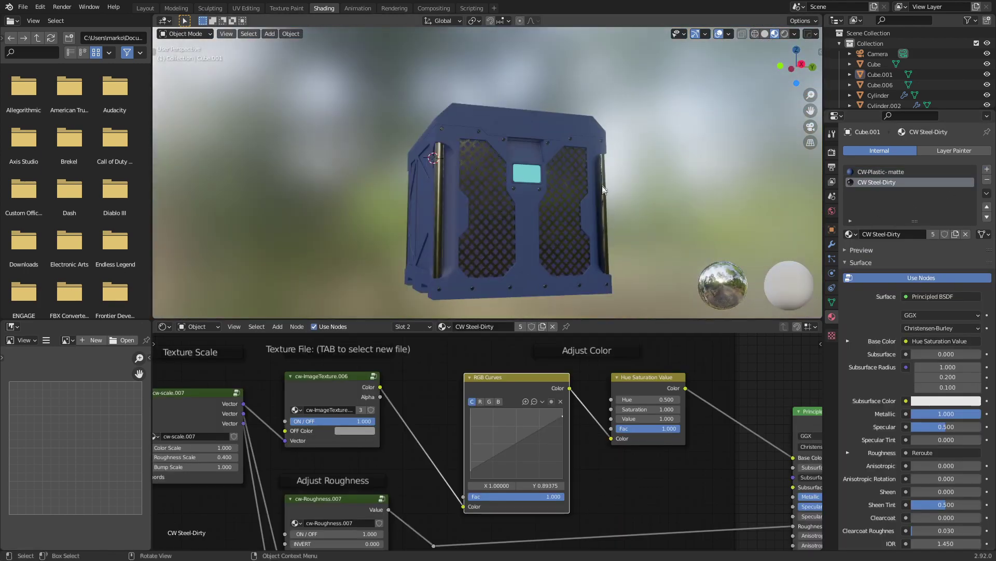
# - Switch to the Layout workspace and show the crate in rendered viewport shading
pyautogui.moveTo(603, 189)
pyautogui.mouseDown(button='middle')
pyautogui.moveTo(615, 242)
pyautogui.moveTo(597, 207)
pyautogui.mouseUp(button='middle')
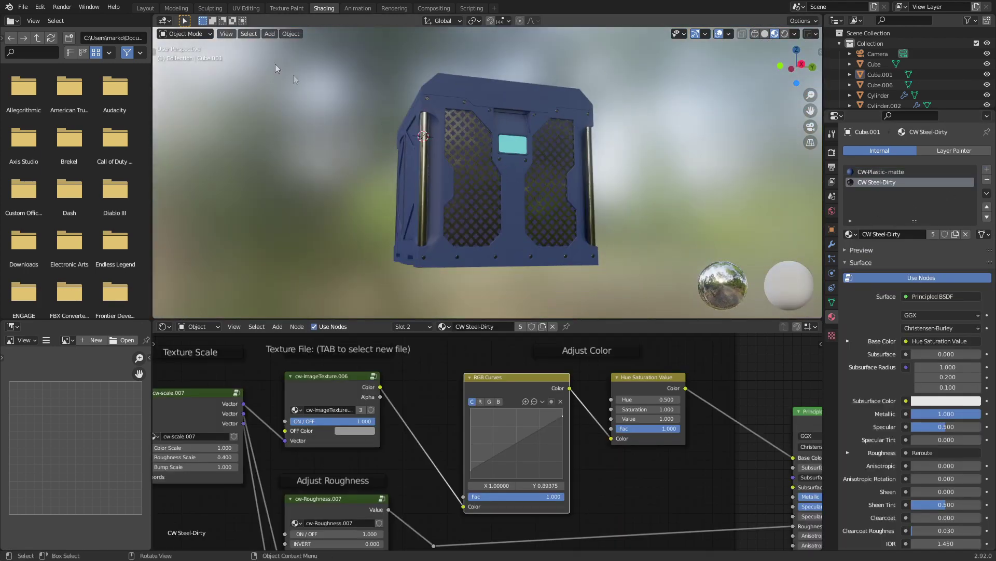
pyautogui.click(145, 9)
pyautogui.scroll(-5, 425, 237)
pyautogui.moveTo(425, 237)
pyautogui.mouseDown(button='middle')
pyautogui.moveTo(469, 226)
pyautogui.moveTo(506, 246)
pyautogui.moveTo(410, 233)
pyautogui.mouseUp(button='middle')
pyautogui.scroll(3, 506, 246)
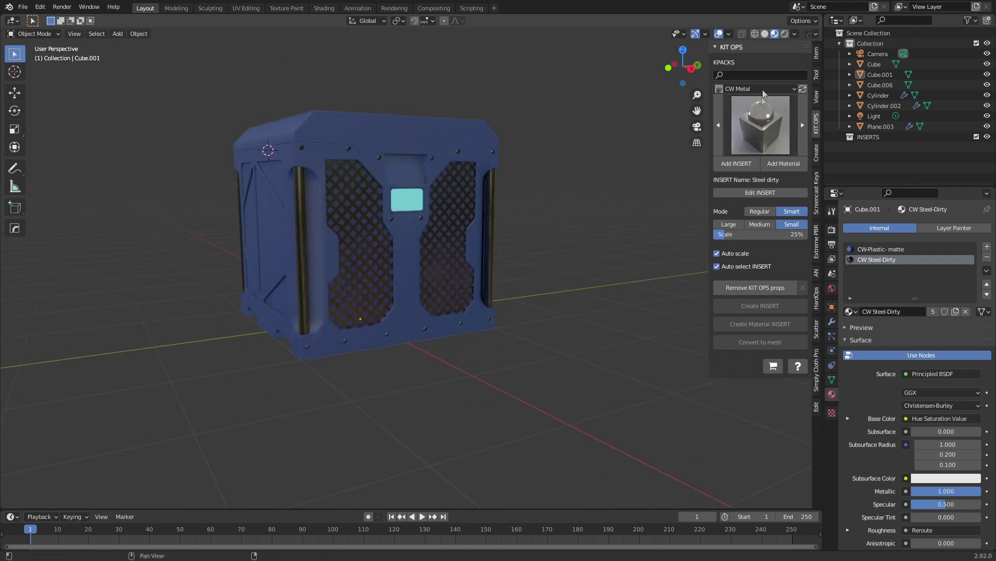
pyautogui.click(785, 34)
pyautogui.scroll(-6, 465, 307)
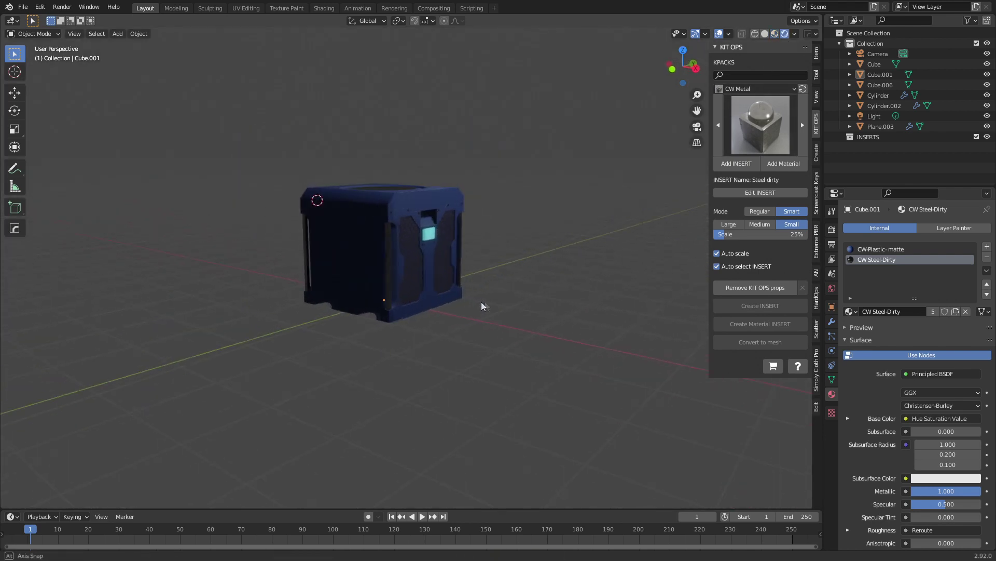
# - Change the scene light to an Area light, rotate it towards the crate and scale it up about 6.43 times
pyautogui.click(520, 78)
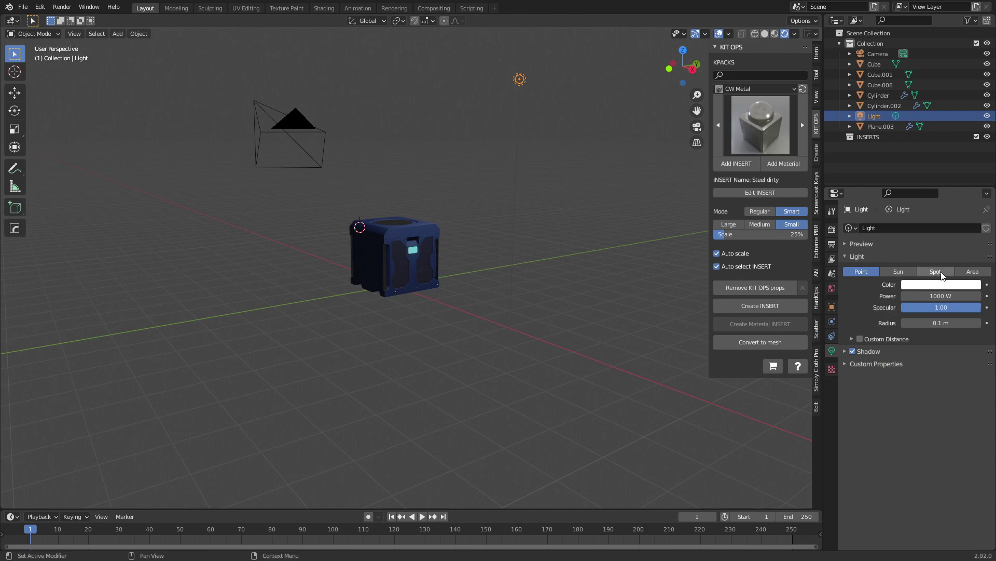
pyautogui.click(972, 272)
pyautogui.press('r')
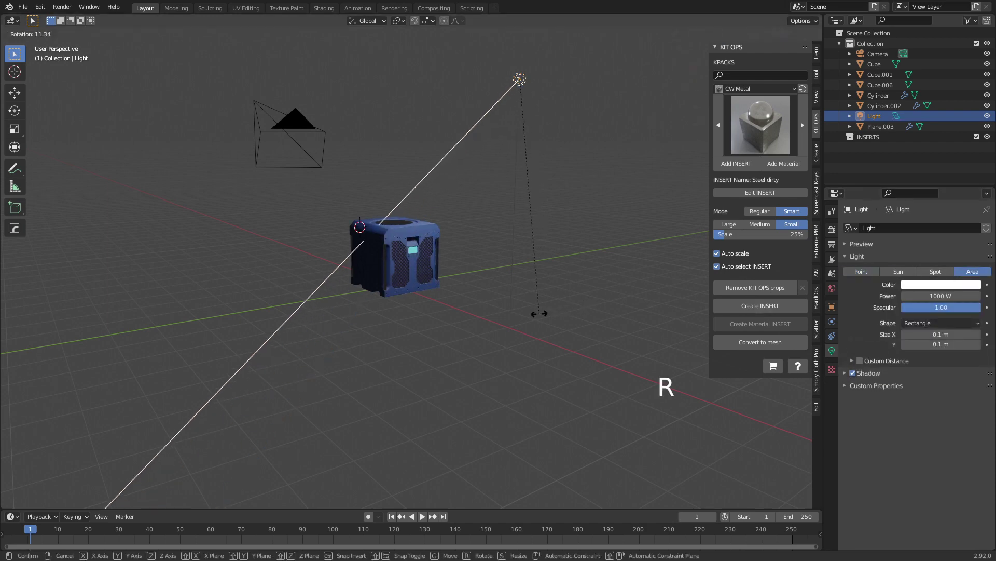
pyautogui.click(511, 321)
pyautogui.press('s')
pyautogui.click(251, 323)
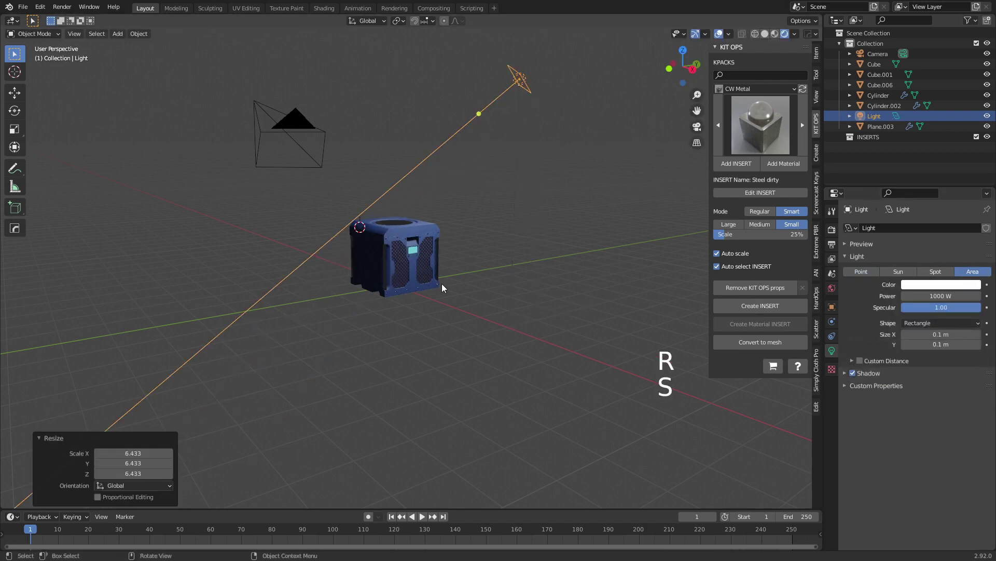
# - From the top view, duplicate the area light, place the copy diagonally across the crate from the original and rotate it towards the crate
pyautogui.press('KP_7')
pyautogui.hotkey('shift', 'd')
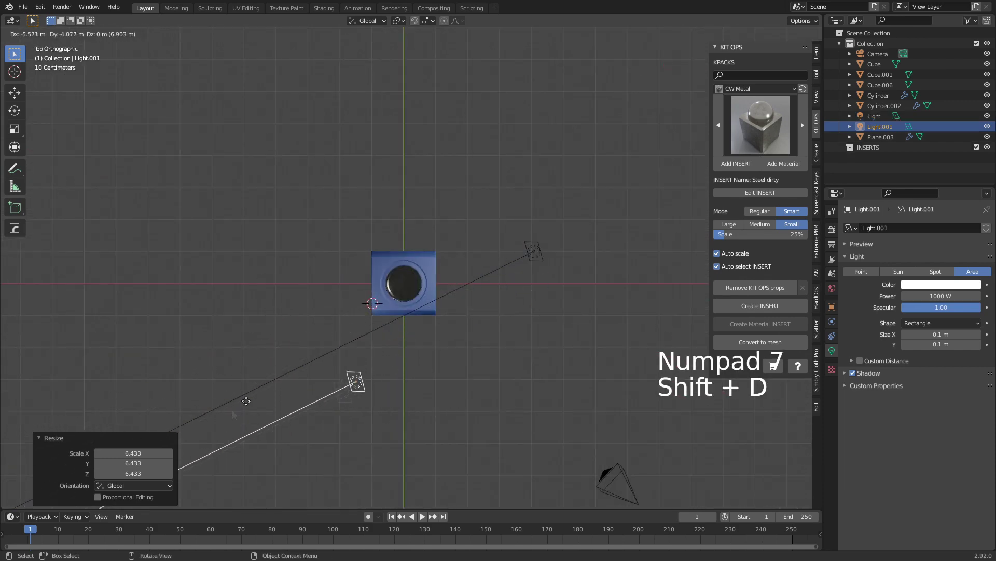
pyautogui.click(233, 420)
pyautogui.press('r')
pyautogui.click(278, 480)
pyautogui.press('g')
pyautogui.click(334, 476)
pyautogui.press('r')
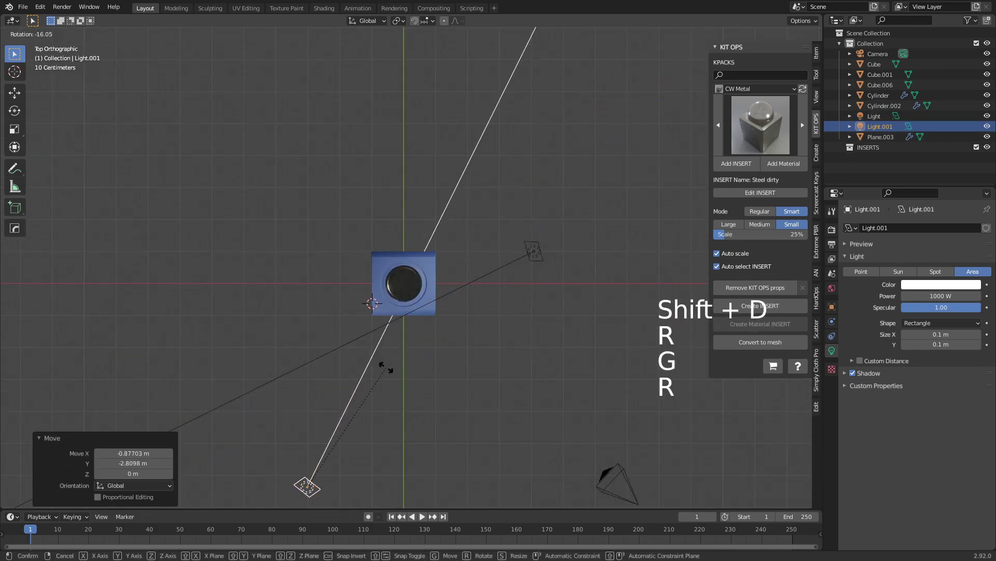
pyautogui.click(600, 397)
# - Set the duplicated area light's colour to a saturated magenta pink
pyautogui.click(936, 284)
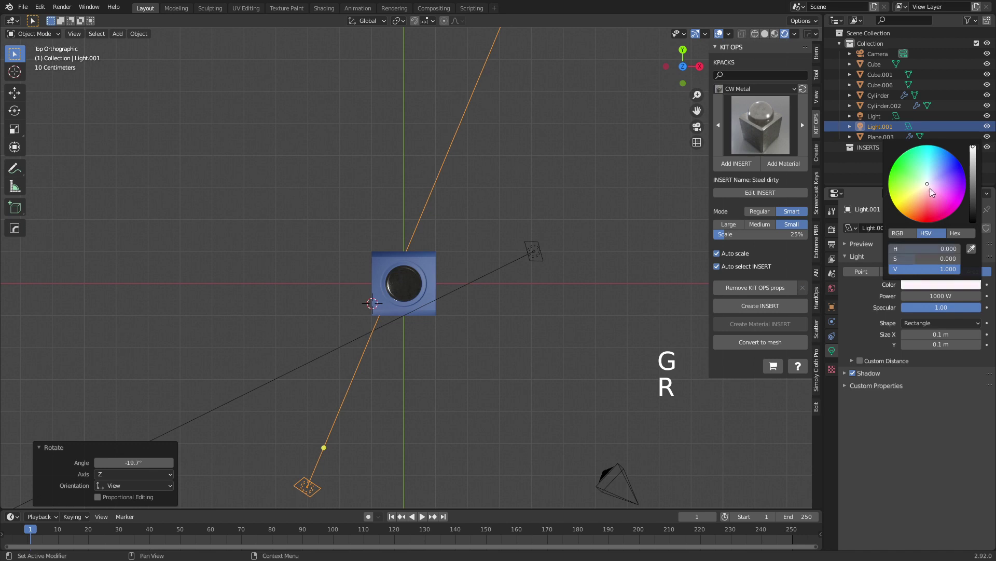
pyautogui.moveTo(931, 189); pyautogui.dragTo(949, 207)
pyautogui.moveTo(415, 335); pyautogui.dragTo(358, 269, button='middle')
pyautogui.scroll(3, 375, 282)
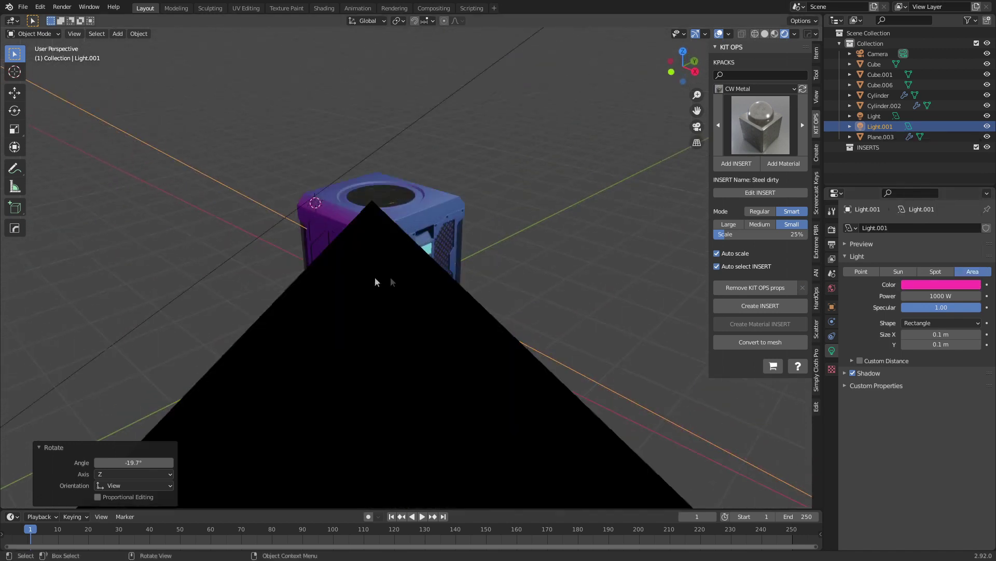
pyautogui.scroll(1, 377, 282)
pyautogui.moveTo(468, 287); pyautogui.dragTo(472, 259, button='middle')
pyautogui.scroll(-6, 357, 217)
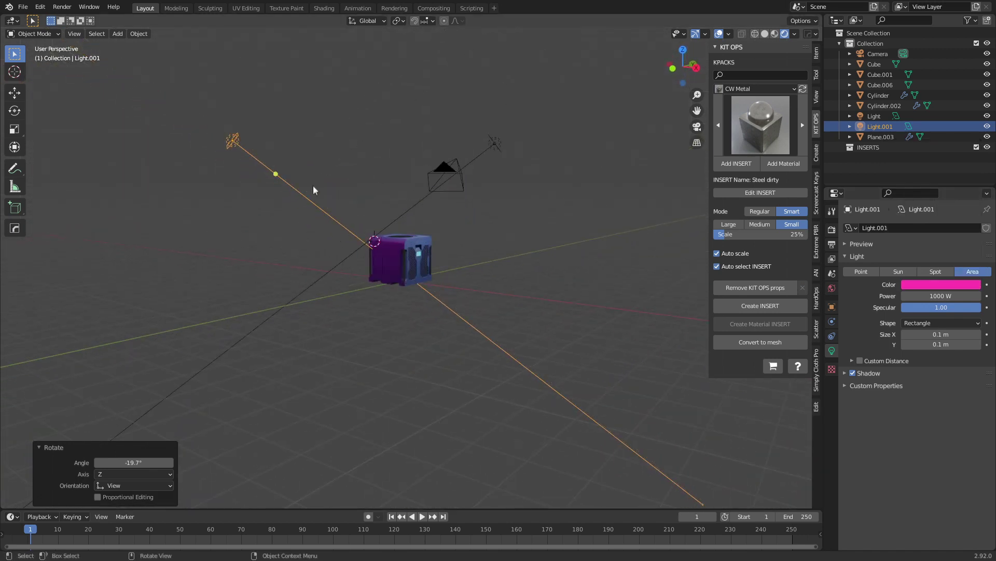
# - Lower the magenta area light and rotate it about -27.6° in the view so it aims at the crate from a shallower angle
pyautogui.press('g')
pyautogui.click(299, 241)
pyautogui.press('r')
pyautogui.click(438, 151)
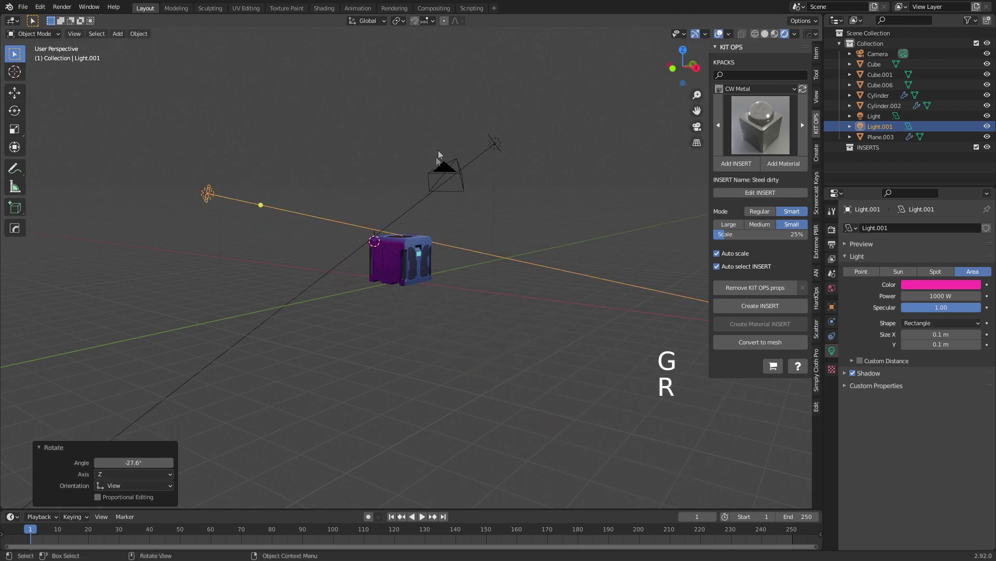
pyautogui.press('g')
pyautogui.click(437, 163)
# - Lower the white area light and rotate it about 14.3° in the view so it stays aimed at the crate
pyautogui.click(492, 142)
pyautogui.click(511, 157)
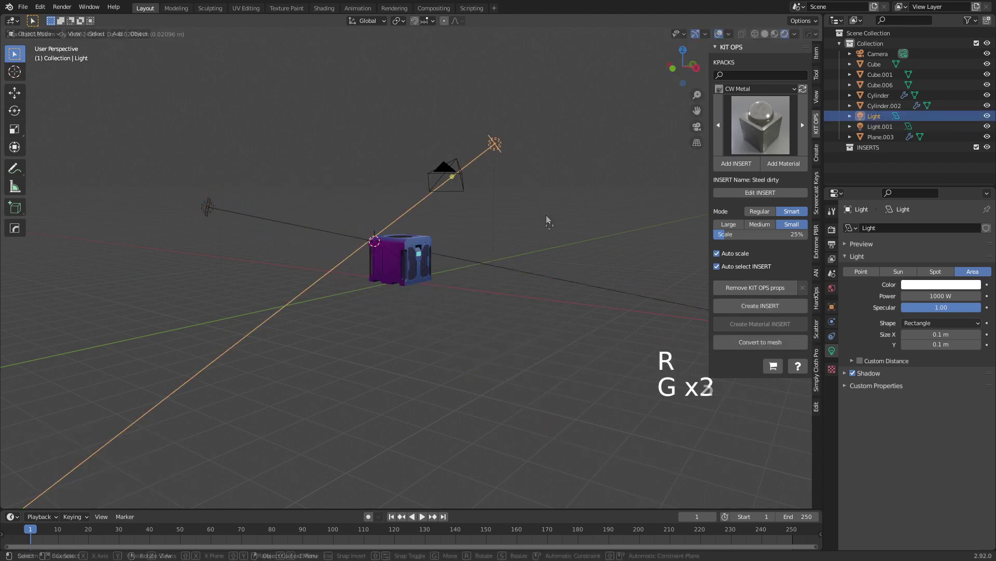
pyautogui.press('g')
pyautogui.click(569, 260)
pyautogui.press('r')
pyautogui.click(549, 297)
# - In camera view, tilt the camera upwards and lower it about 2.58 m to frame the crate from a lower angle
pyautogui.press('KP_0')
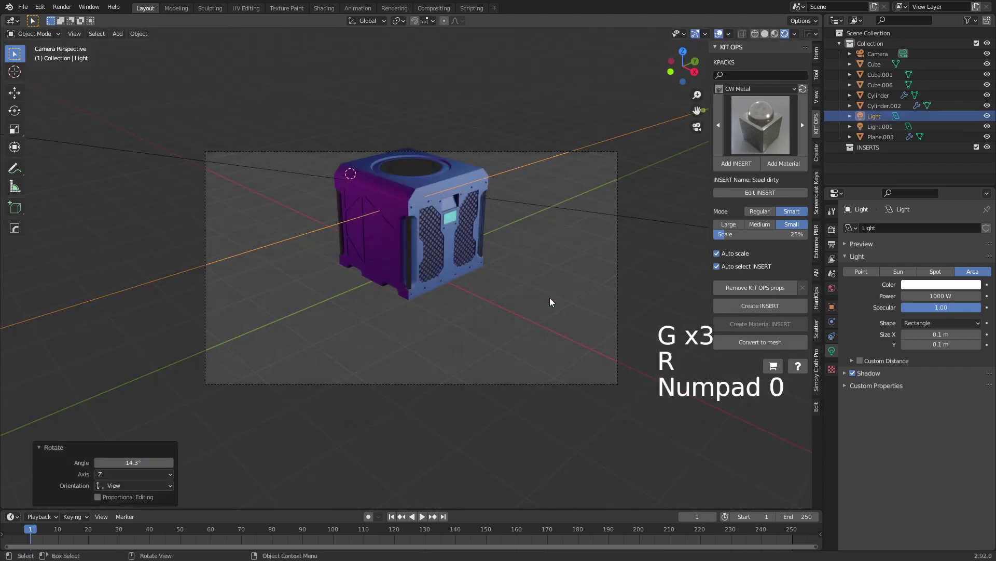
pyautogui.click(487, 385)
pyautogui.press('r')
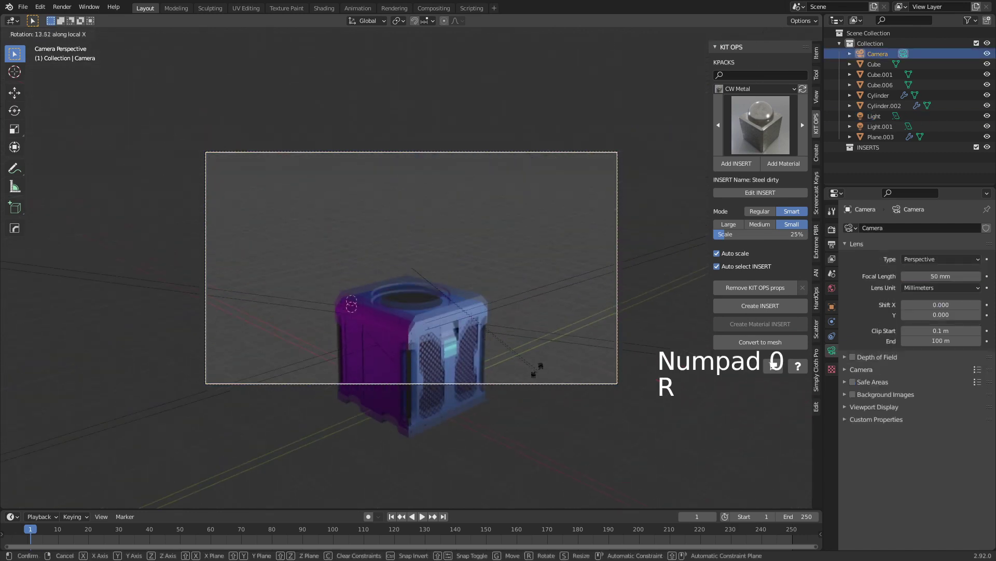
pyautogui.click(530, 400)
pyautogui.press('g')
pyautogui.click(524, 253)
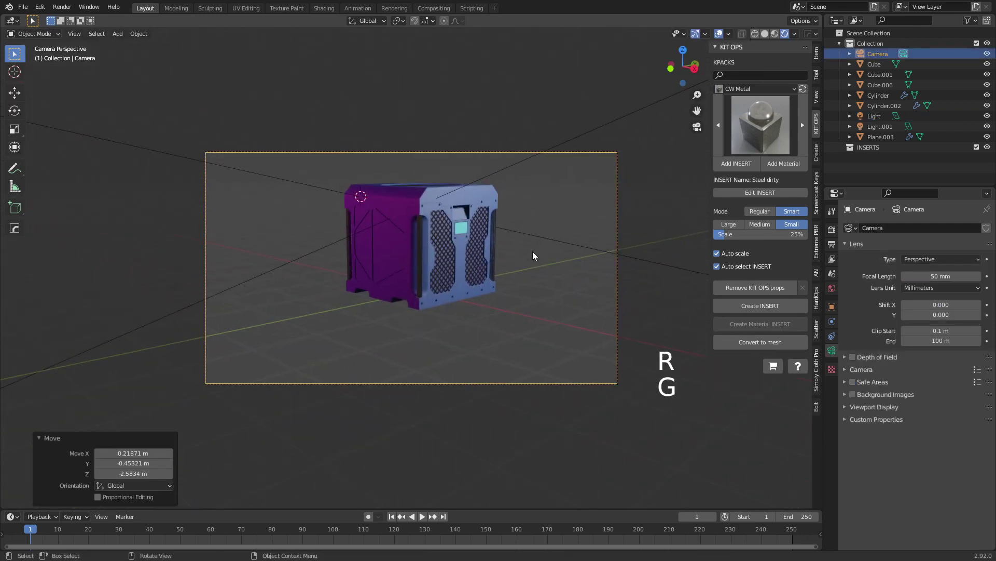
# - Move the camera closer to the crate along its local Z axis and shift it so the crate is centred in the frame
pyautogui.press('g')
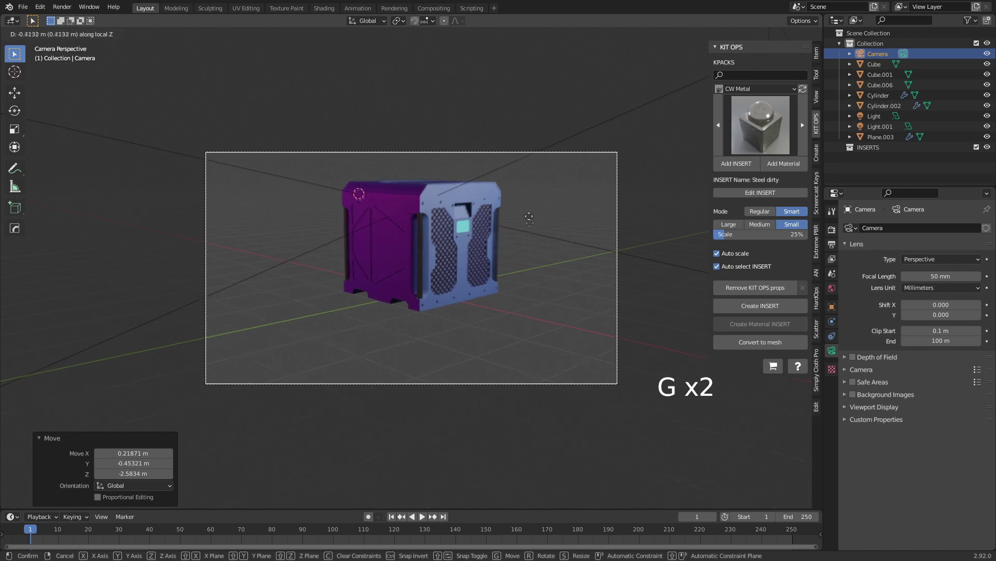
pyautogui.click(528, 405)
pyautogui.press('g')
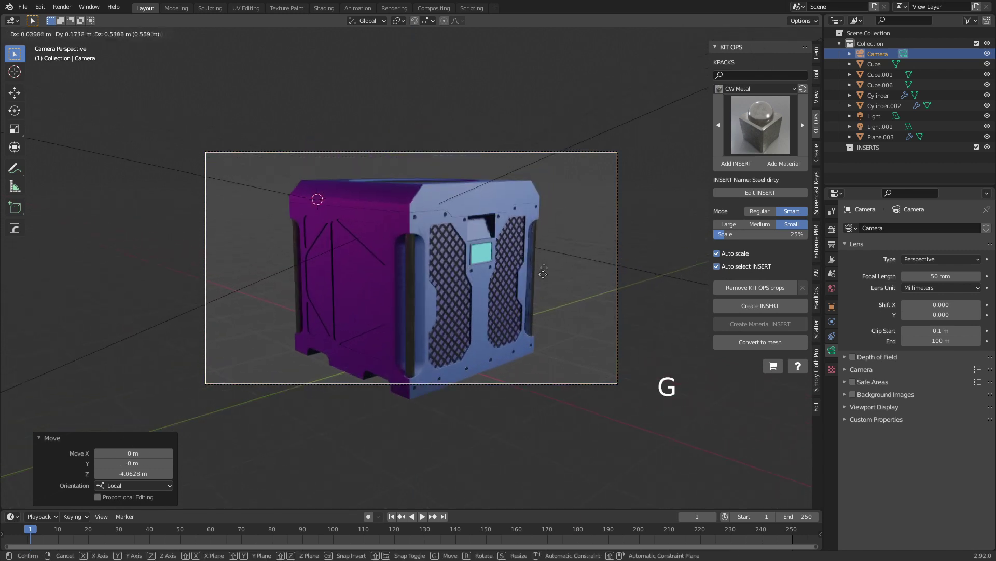
pyautogui.click(543, 277)
pyautogui.press('g')
pyautogui.press('z')
pyautogui.press('z')
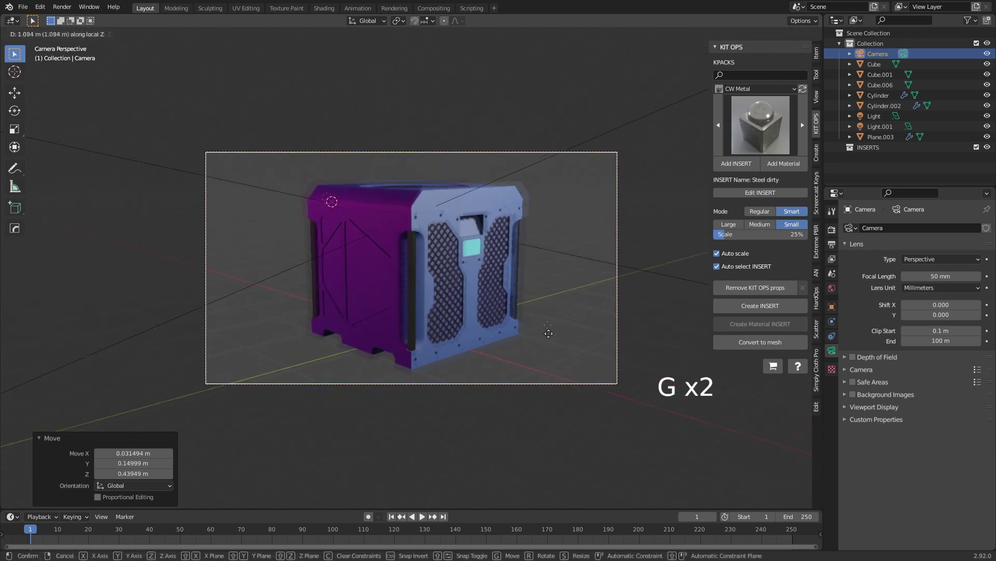
pyautogui.click(546, 253)
# - Expand the area lights' shadow settings and enable contact shadows on the magenta light
pyautogui.click(531, 173)
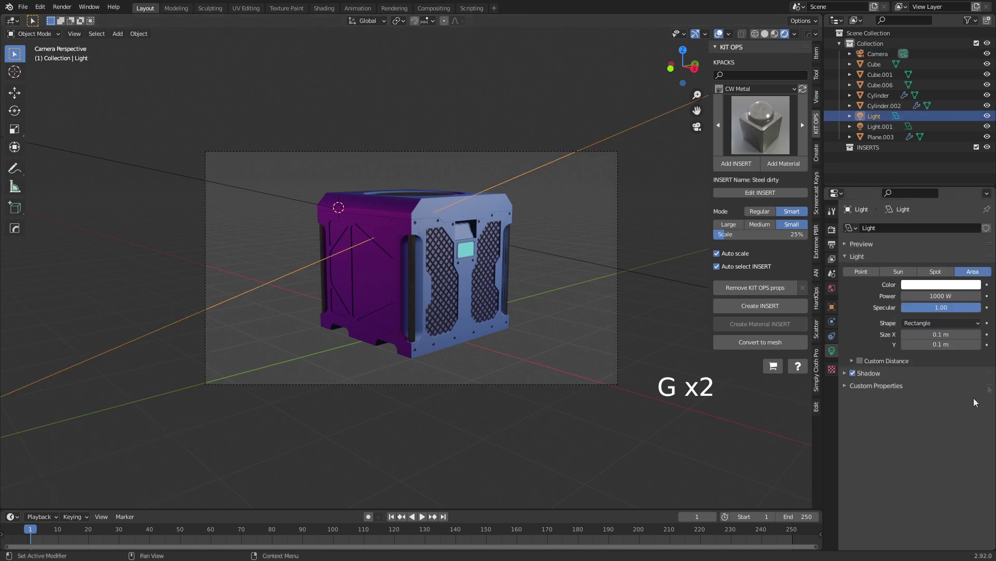
pyautogui.click(846, 373)
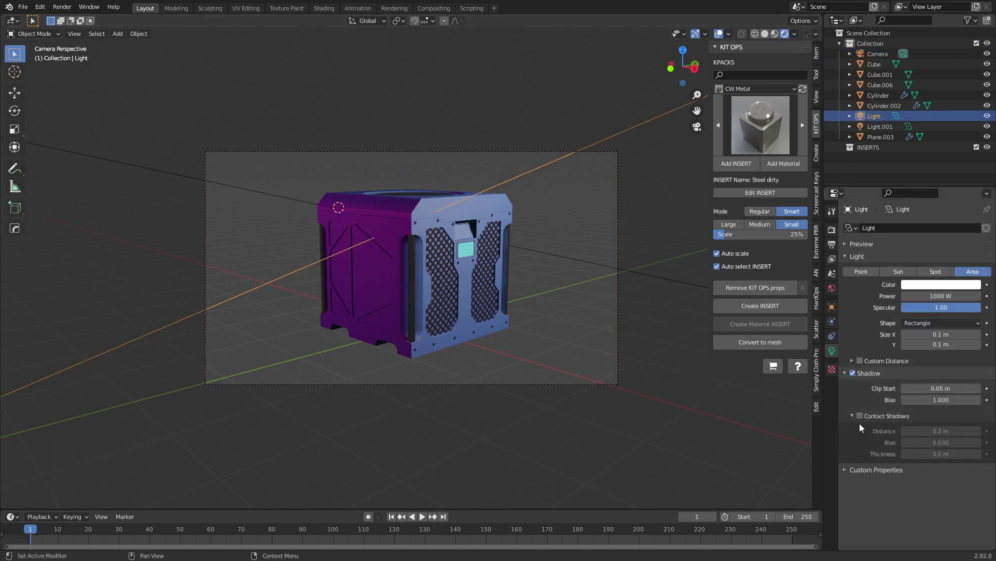
pyautogui.scroll(-5, 345, 258)
pyautogui.click(296, 225)
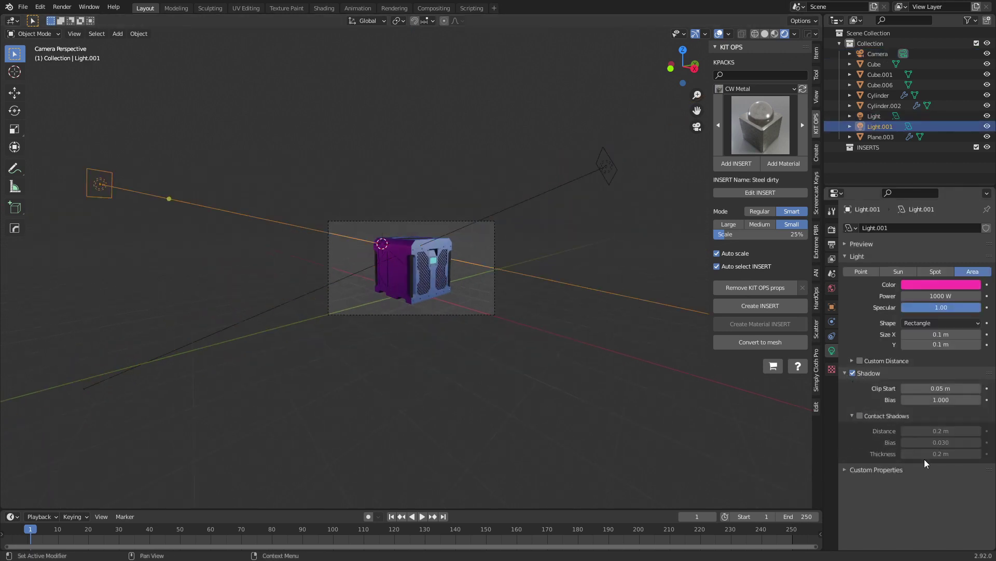
pyautogui.click(864, 416)
pyautogui.scroll(3, 419, 337)
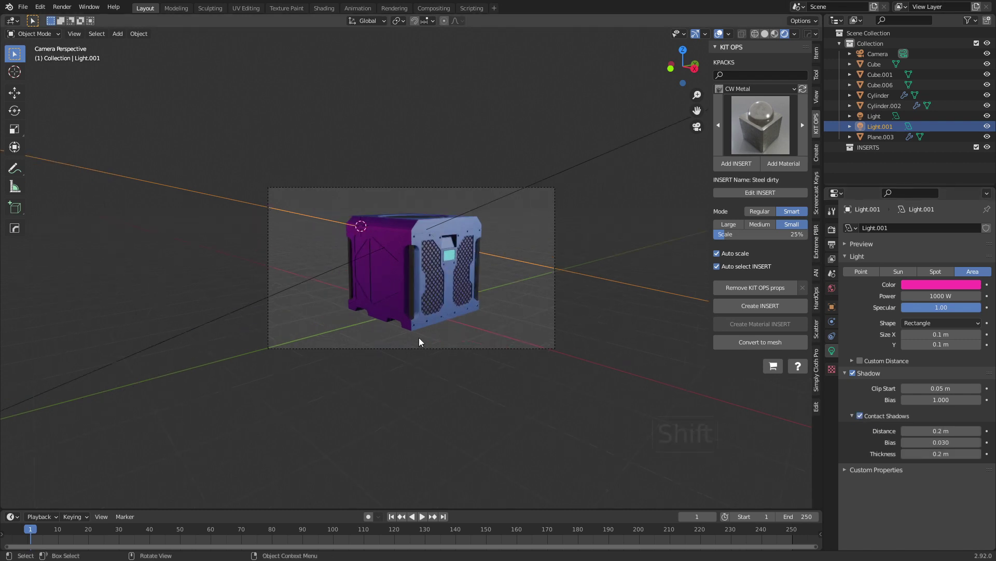
# - Snap the 3D cursor to the world origin, add a plane there and scale it up into a large floor under the crate
pyautogui.hotkey('shift', 's')
pyautogui.click(360, 373)
pyautogui.hotkey('shift', 'a')
pyautogui.moveTo(363, 339)
pyautogui.click(404, 54)
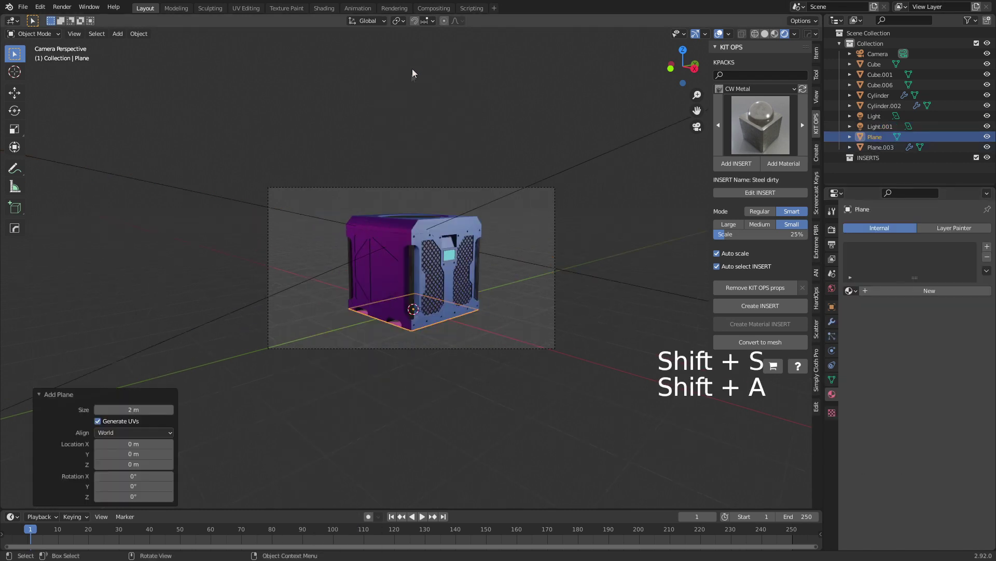
pyautogui.press('s')
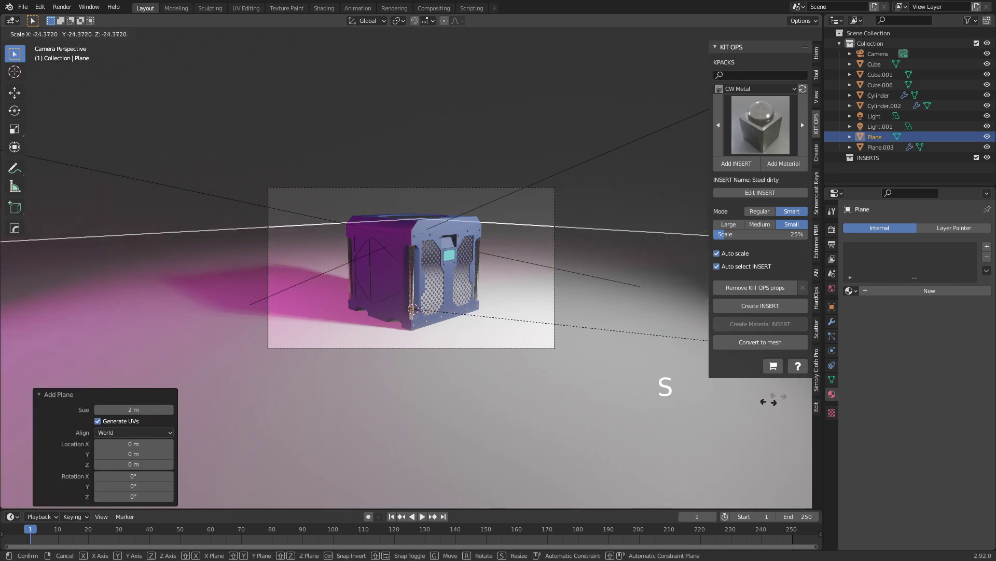
pyautogui.click(334, 461)
# - Extrude the floor plane's face about 10.82 m upwards along Z and delete the resulting top face
pyautogui.press('Tab')
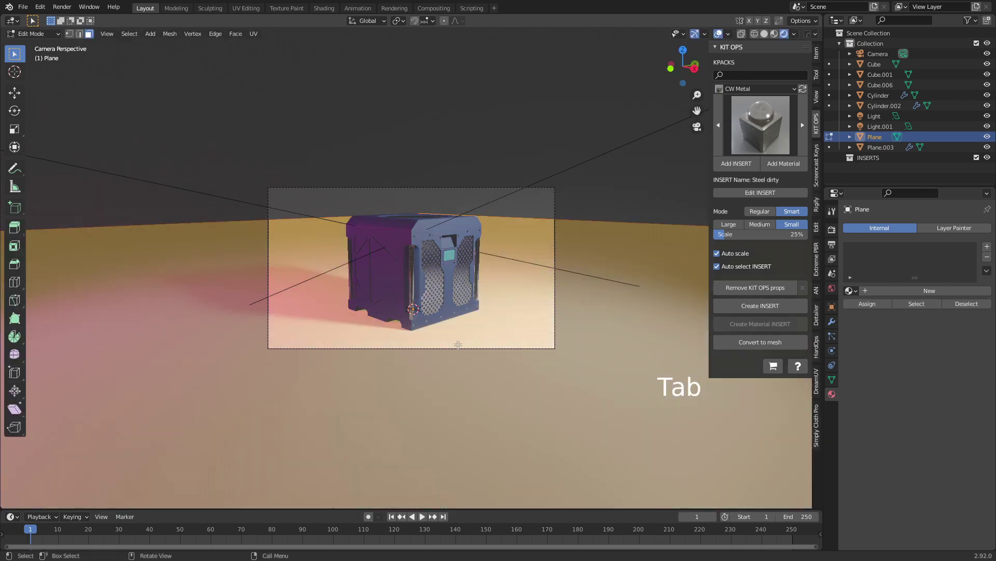
pyautogui.press('e')
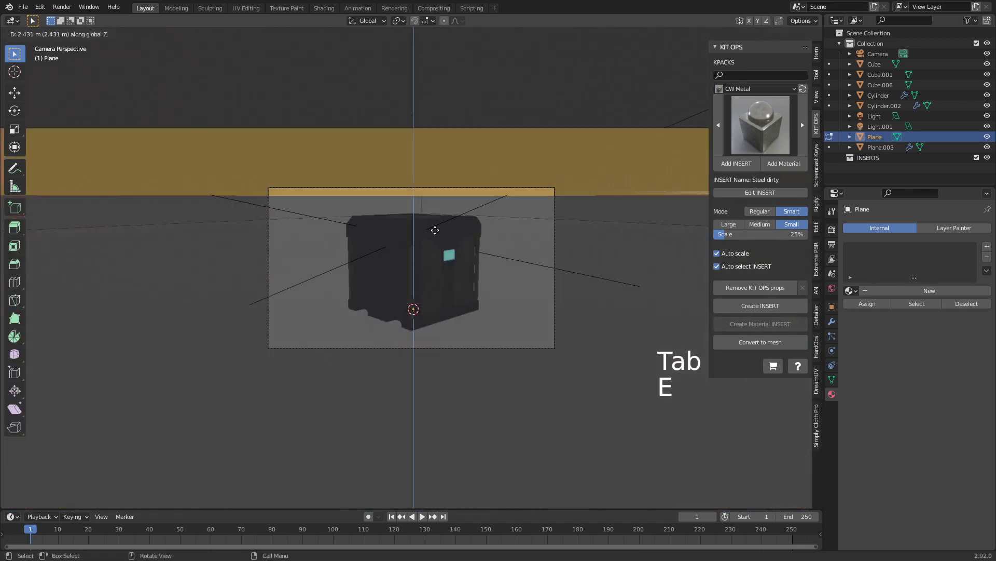
pyautogui.click(447, 349)
pyautogui.press('Delete')
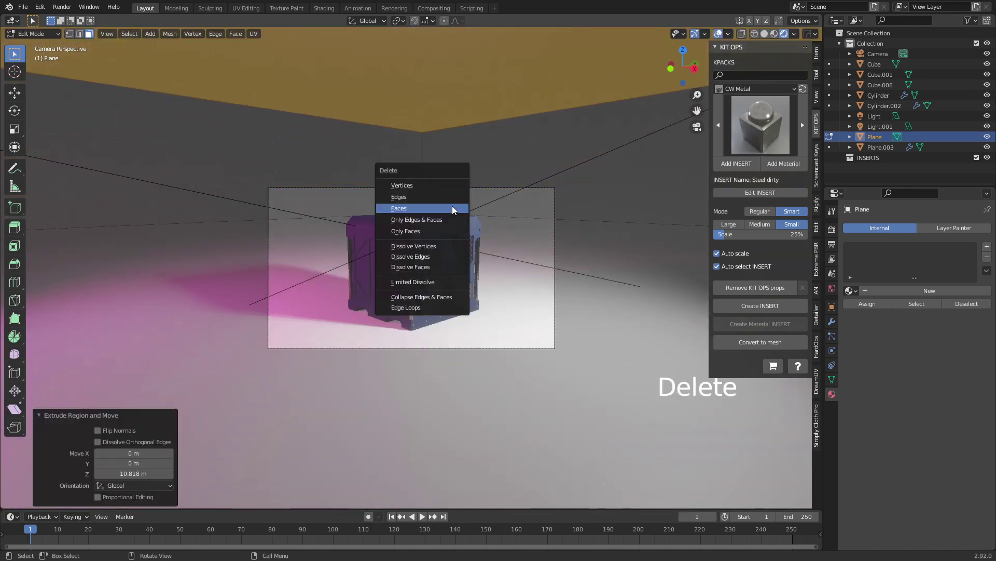
pyautogui.click(453, 209)
# - Bevel all edges of the backdrop mesh with a width of 0.24 m and 10 segments, and return to Object Mode
pyautogui.press('a')
pyautogui.hotkey('ctrl', 'shift', 'b')
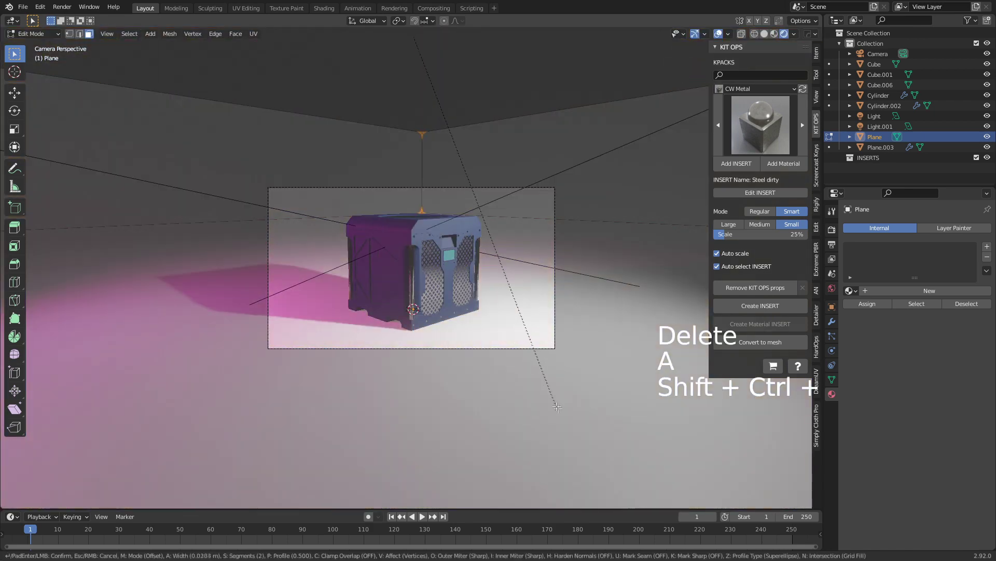
pyautogui.rightClick(576, 232)
pyautogui.hotkey('ctrl', 'b')
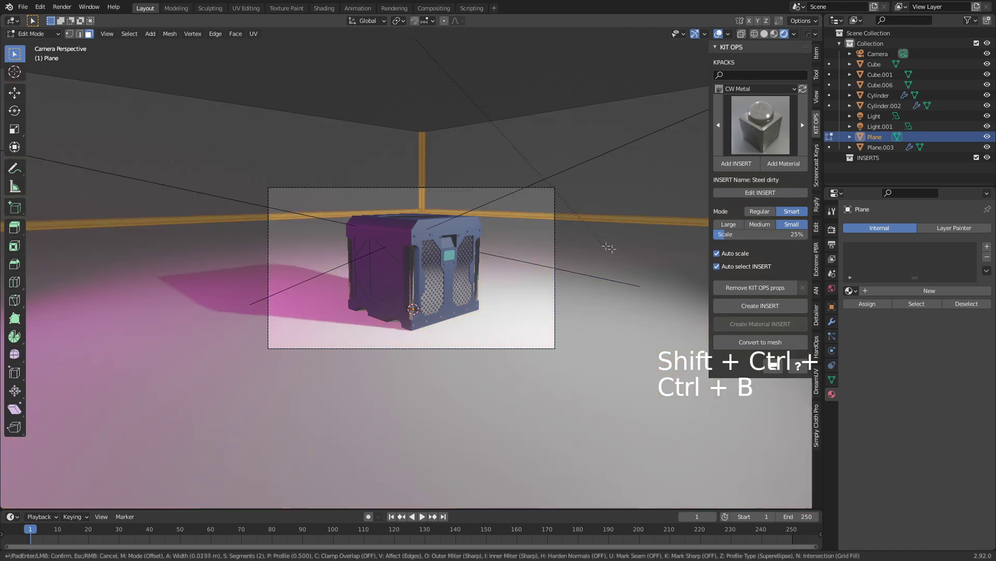
pyautogui.scroll(10, 123, 449)
pyautogui.click(123, 450)
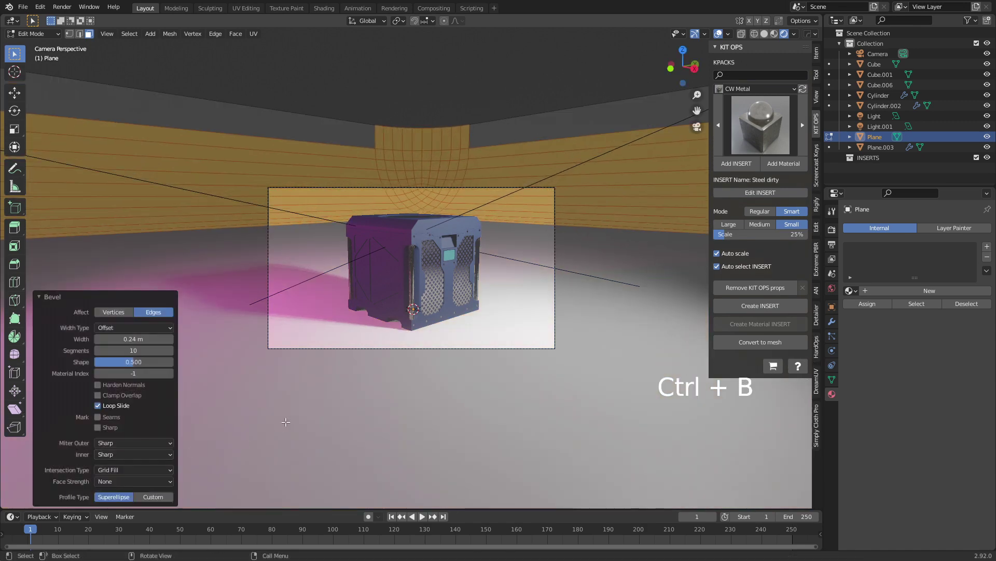
pyautogui.press('Tab')
# - Create a new material for the backdrop plane and set its base colour to a saturated yellow
pyautogui.click(929, 291)
pyautogui.click(945, 398)
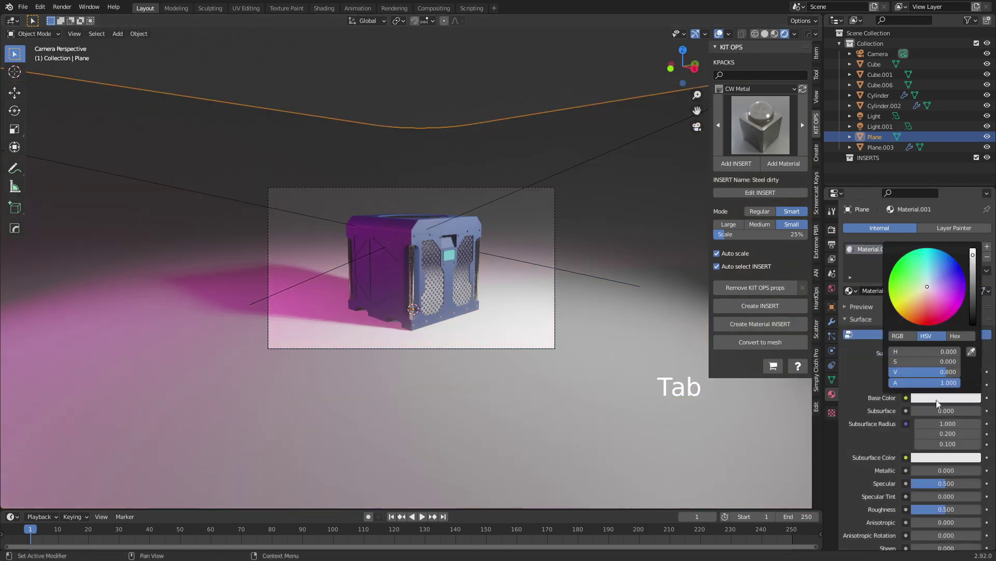
pyautogui.click(954, 401)
pyautogui.click(901, 284)
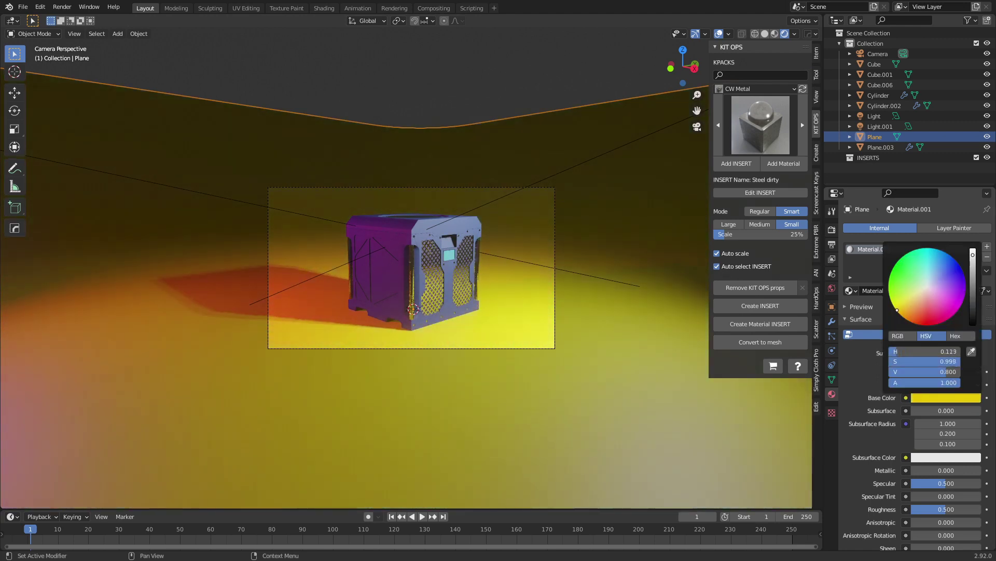
pyautogui.scroll(4, 478, 368)
pyautogui.keyDown('shift'); pyautogui.moveTo(478, 368); pyautogui.dragTo(474, 342, button='middle'); pyautogui.keyUp('shift')
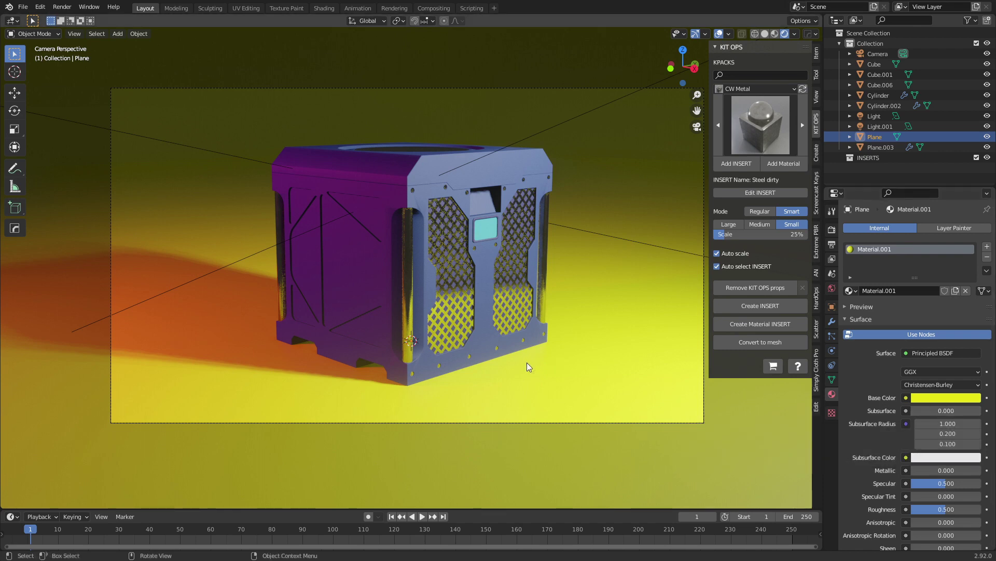
# - Apply Shade Smooth to the backdrop plane
pyautogui.press('space')
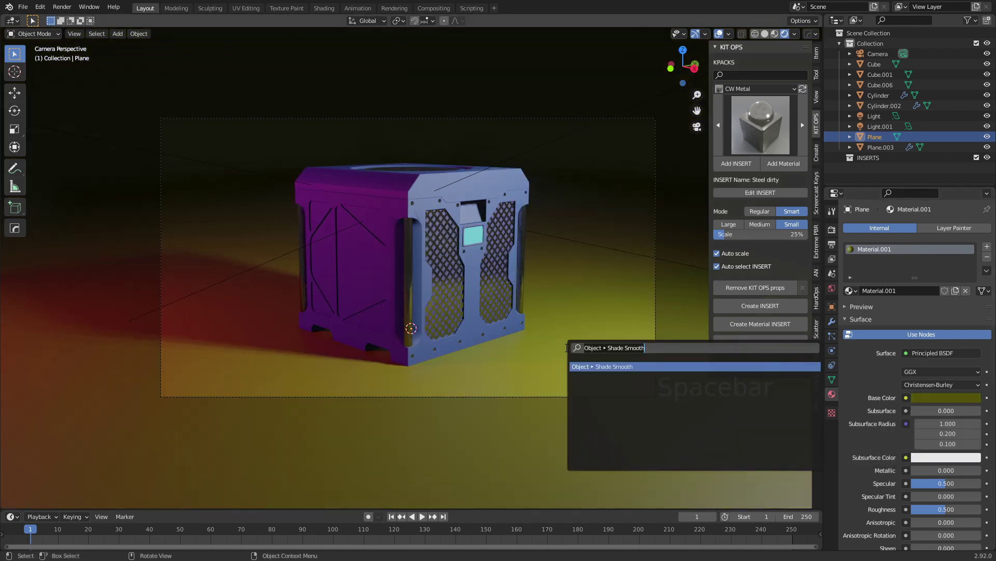
pyautogui.write('smoo')
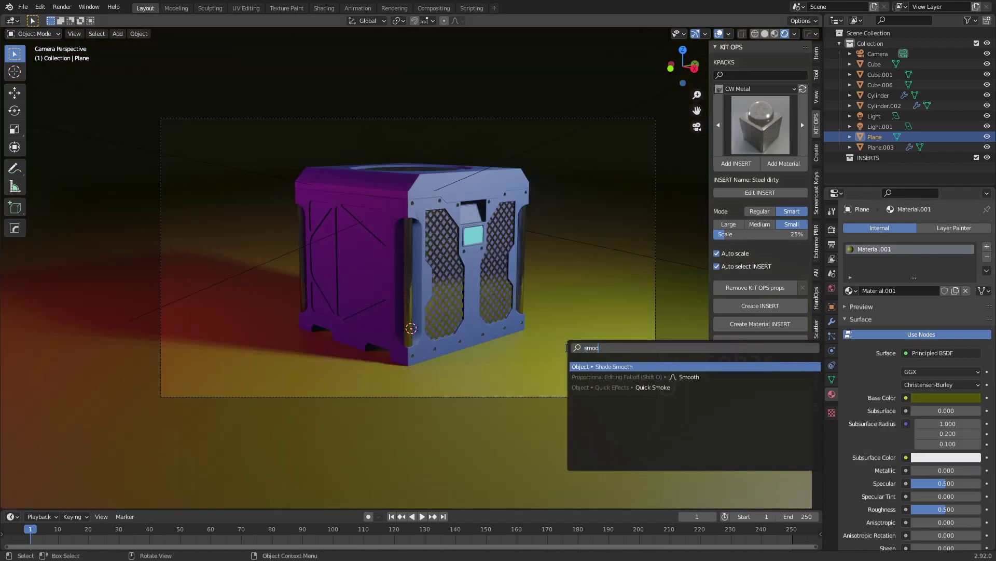
pyautogui.press('Return')
pyautogui.scroll(-2, 566, 347)
pyautogui.keyDown('shift'); pyautogui.moveTo(566, 350); pyautogui.dragTo(565, 339, button='middle'); pyautogui.keyUp('shift')
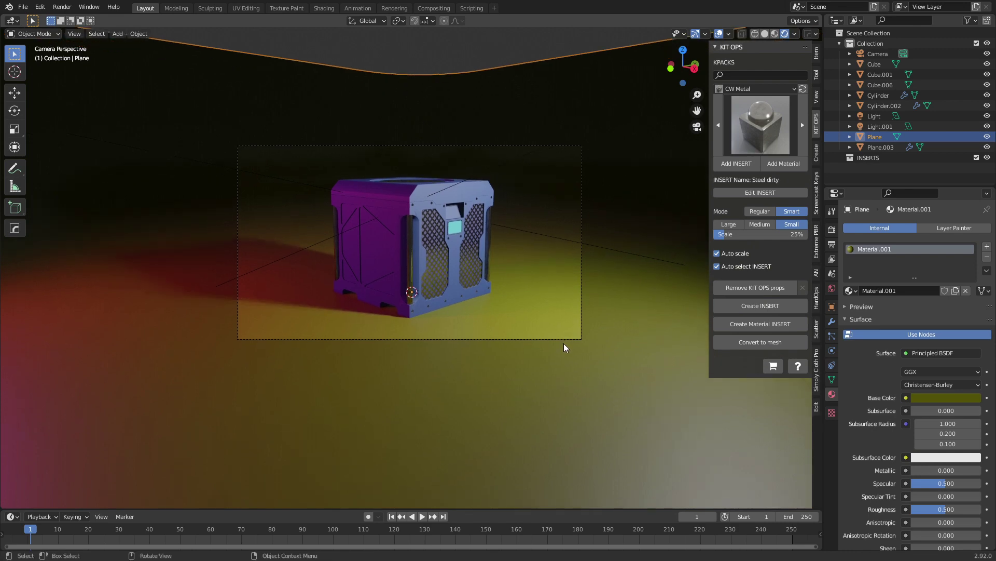
pyautogui.scroll(8, 564, 346)
pyautogui.scroll(-4, 565, 346)
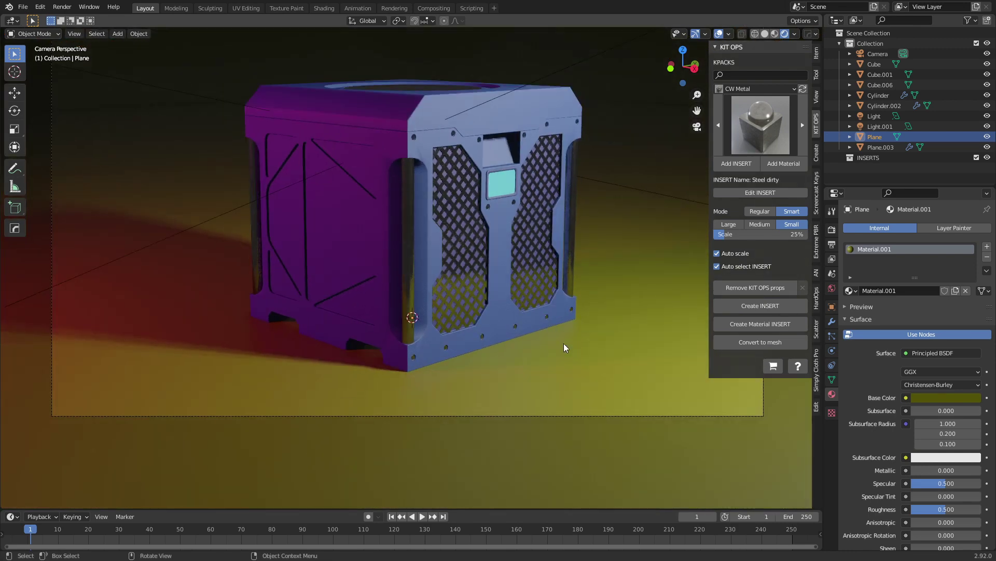